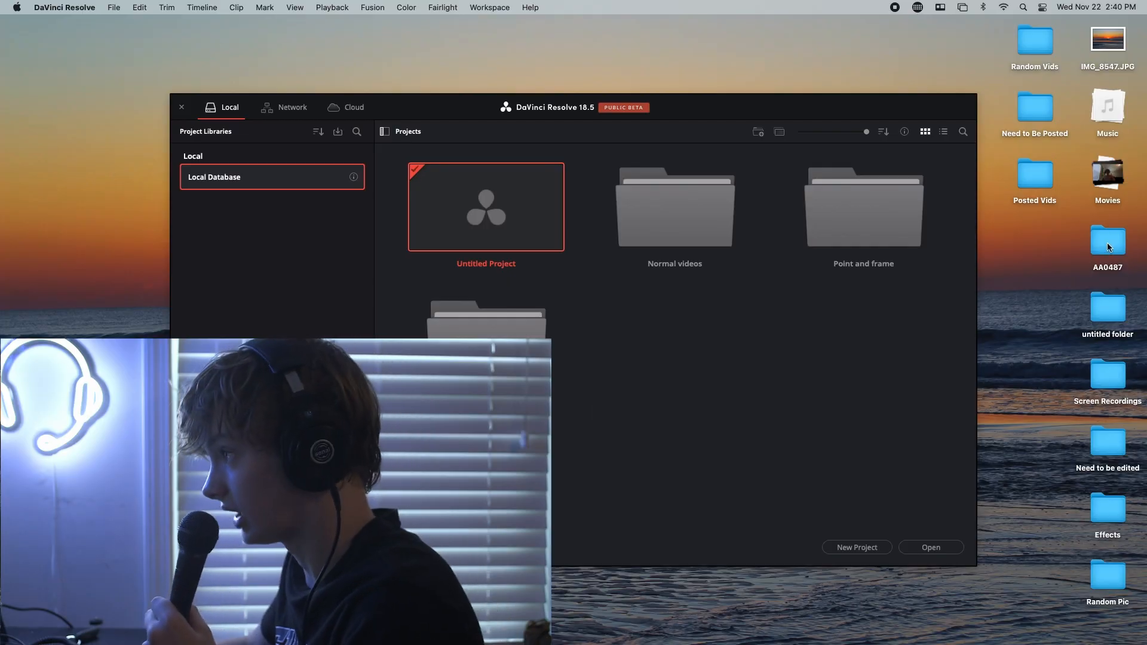
Open the existing Untitled Project from the local project library
left_click_drag(1106, 243, 611, 228)
left_click_drag(544, 239, 475, 210)
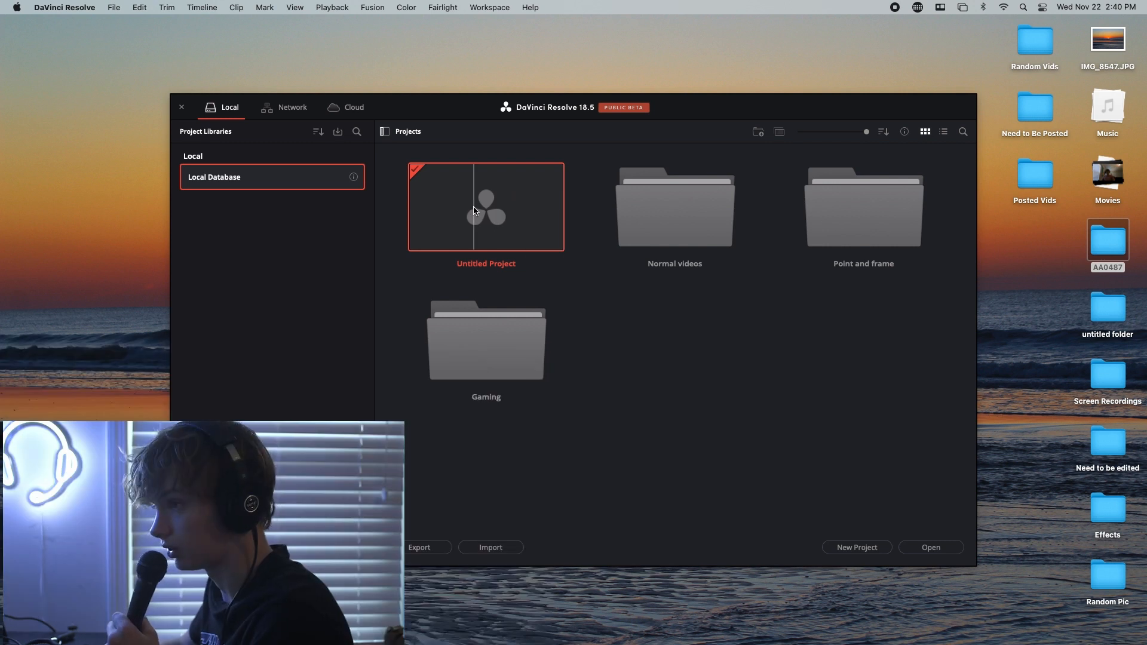
double_click(475, 211)
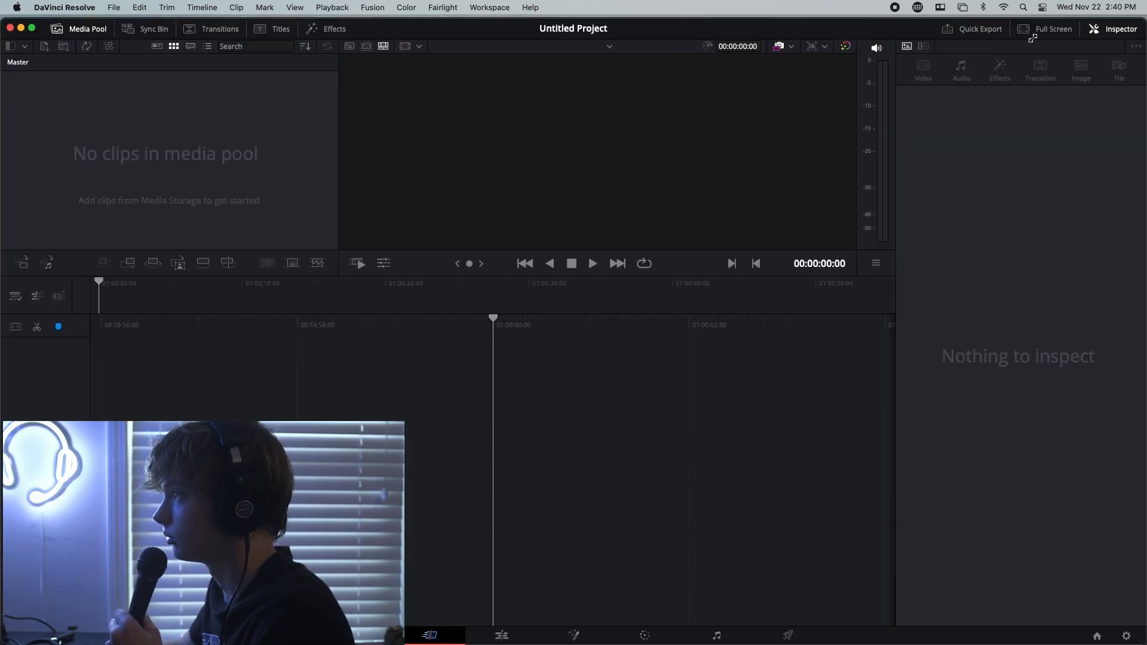
Place clip AA048701.MXF from the AA0487 desktop folder on a new timeline, matching the project frame rate to the clip
left_click_drag(1128, 23, 860, 63)
left_click_drag(618, 427, 67, 126)
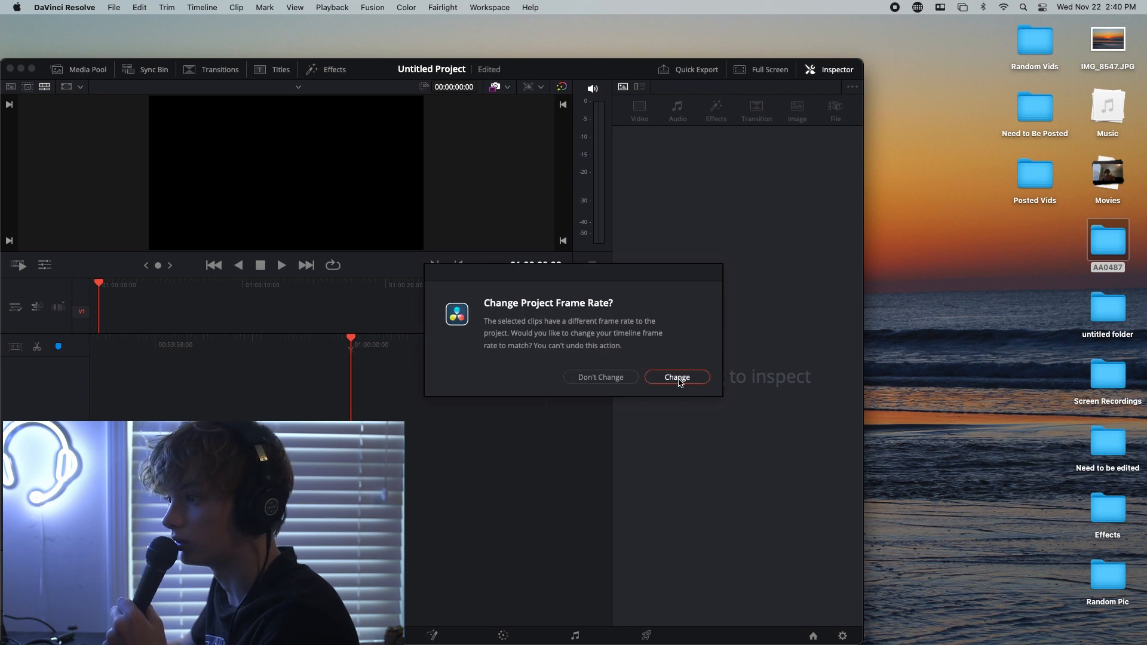
left_click(678, 378)
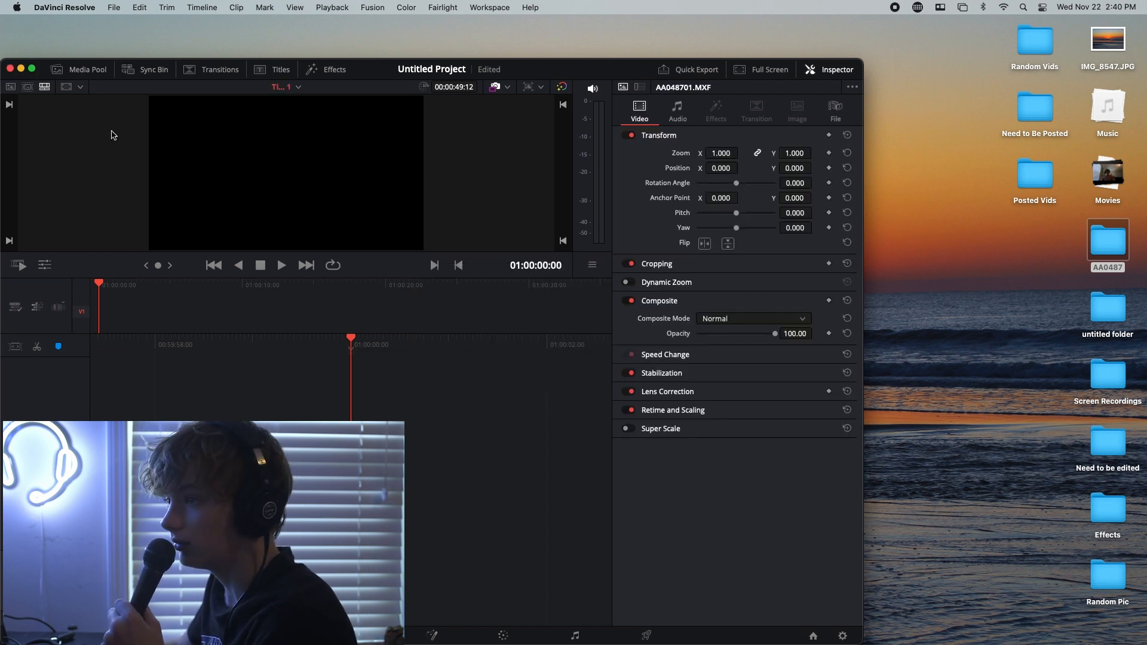
left_click(31, 69)
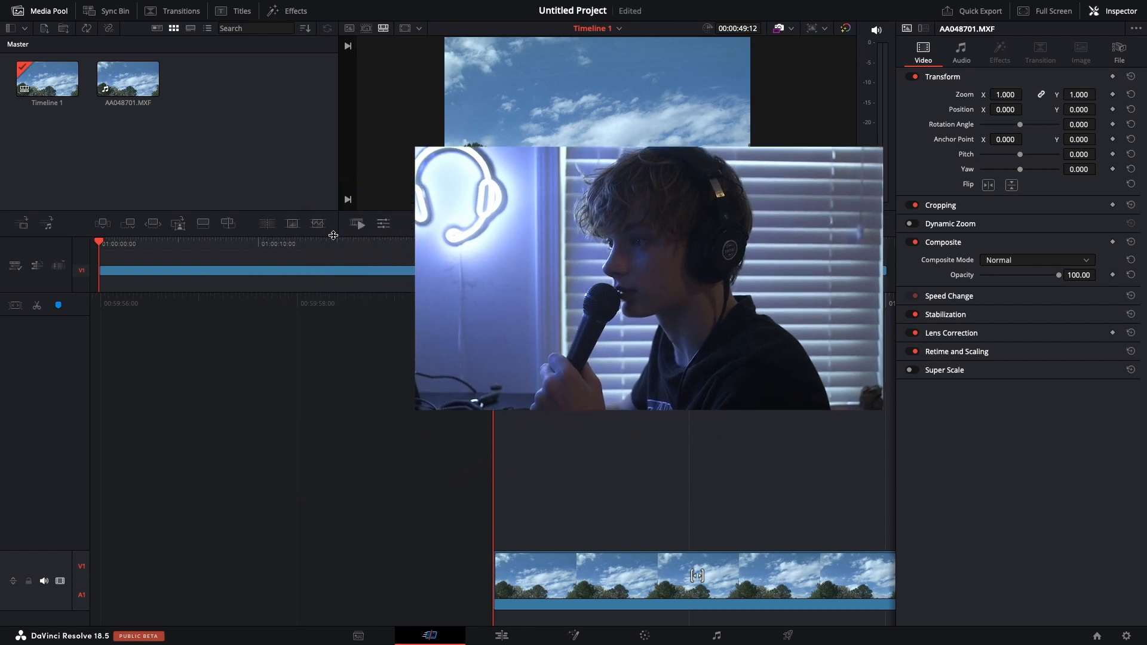
Play the opening seconds of the clip and return the playhead to the start of the timeline
key("space")
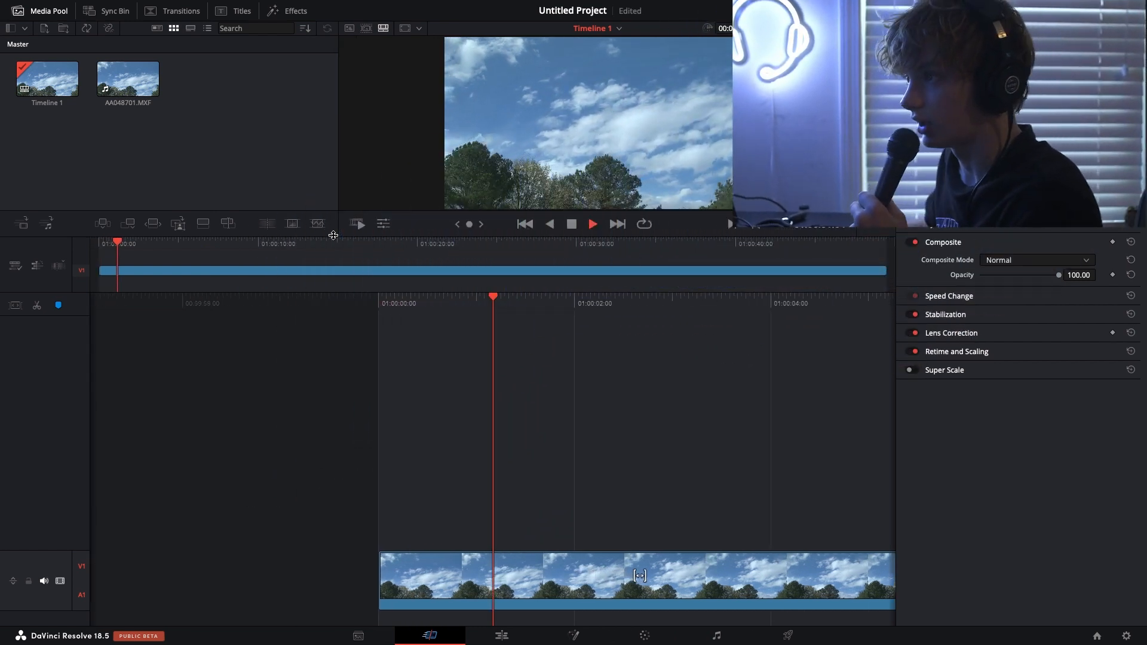
left_click_drag(145, 244, 2, 256)
key("space")
key("space")
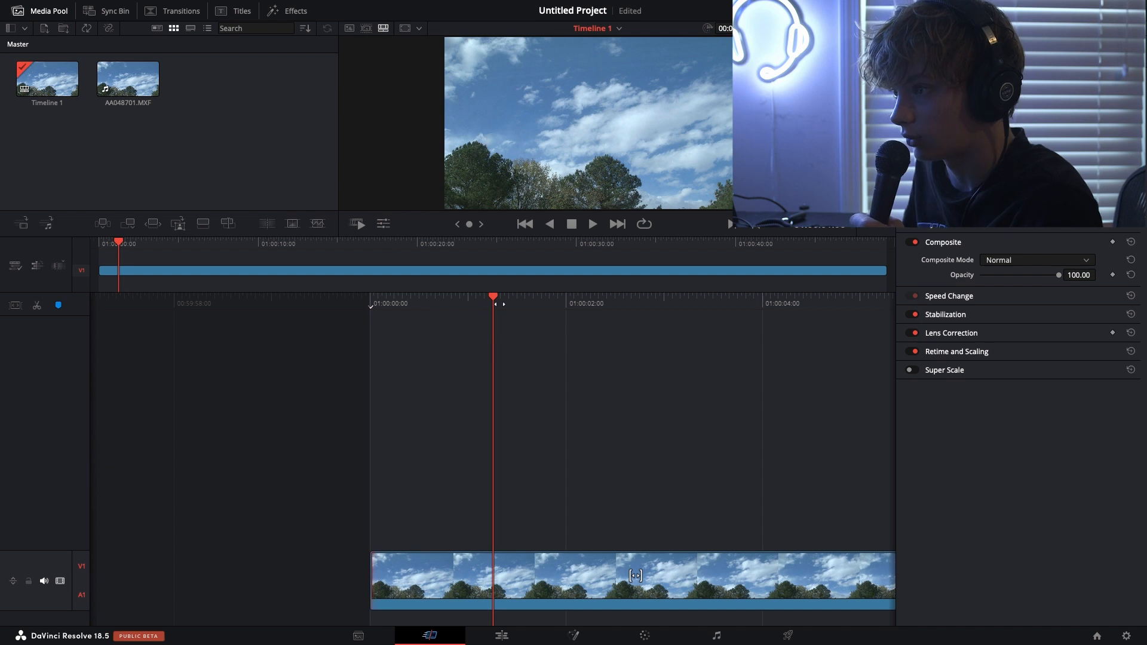
key("Home")
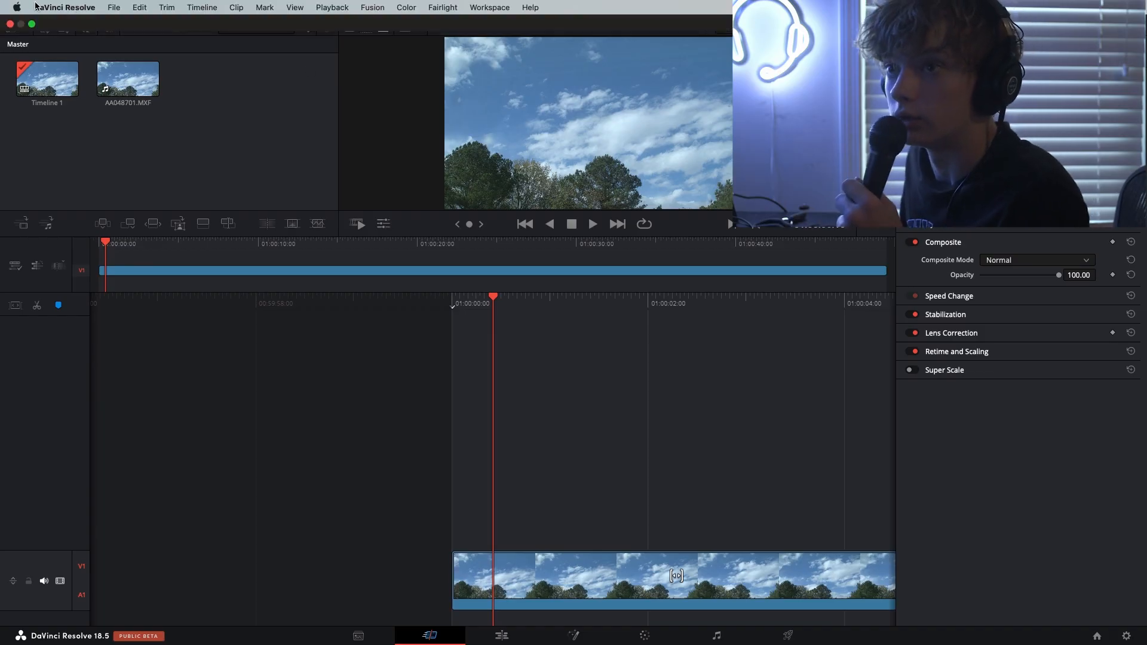
Examine the command shortcut list in Keyboard Customization and close it without changes
left_click(62, 6)
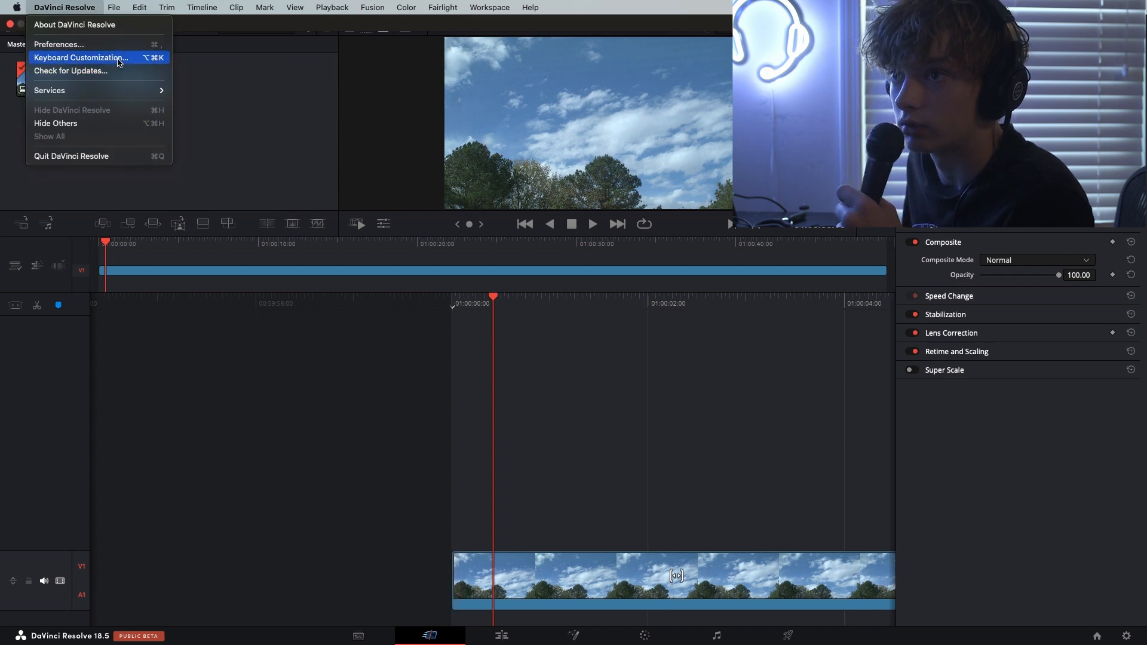
left_click(118, 62)
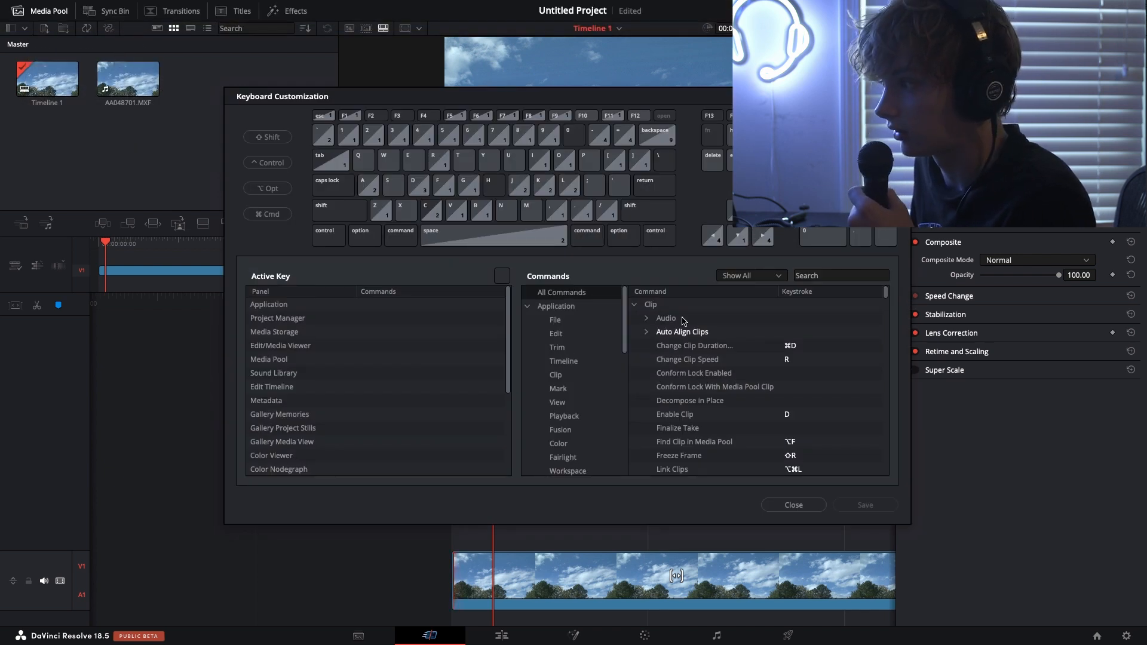
scroll(722, 398, "down", 3)
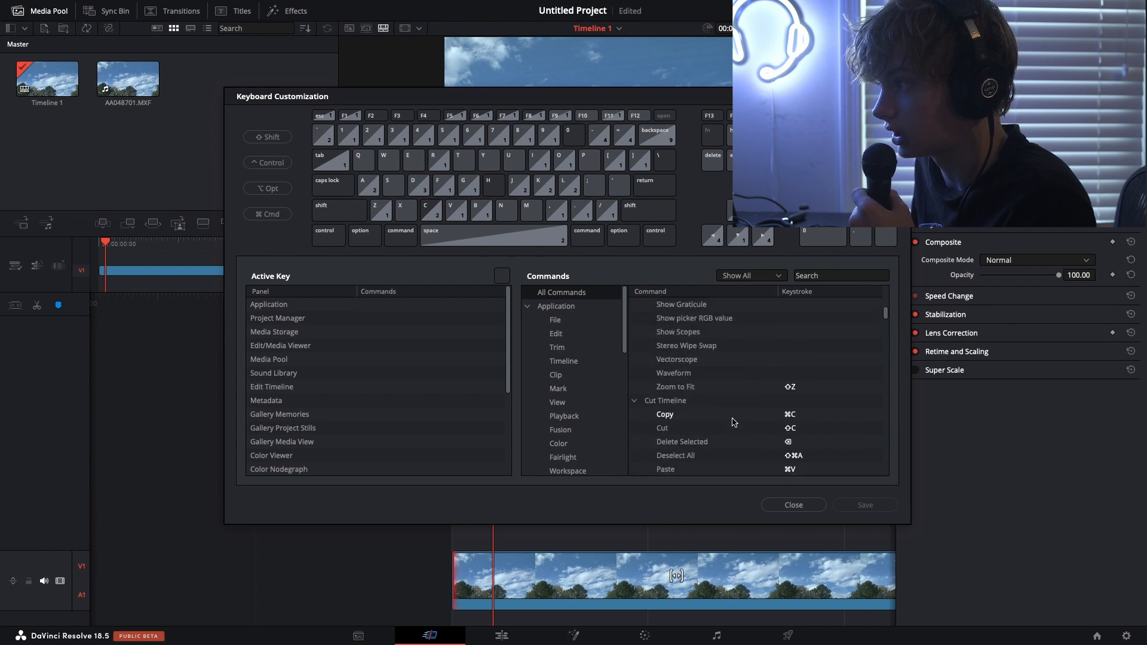
left_click(806, 507)
Split the clip at 01:00:05:11 and delete the segment before the cut
key("space")
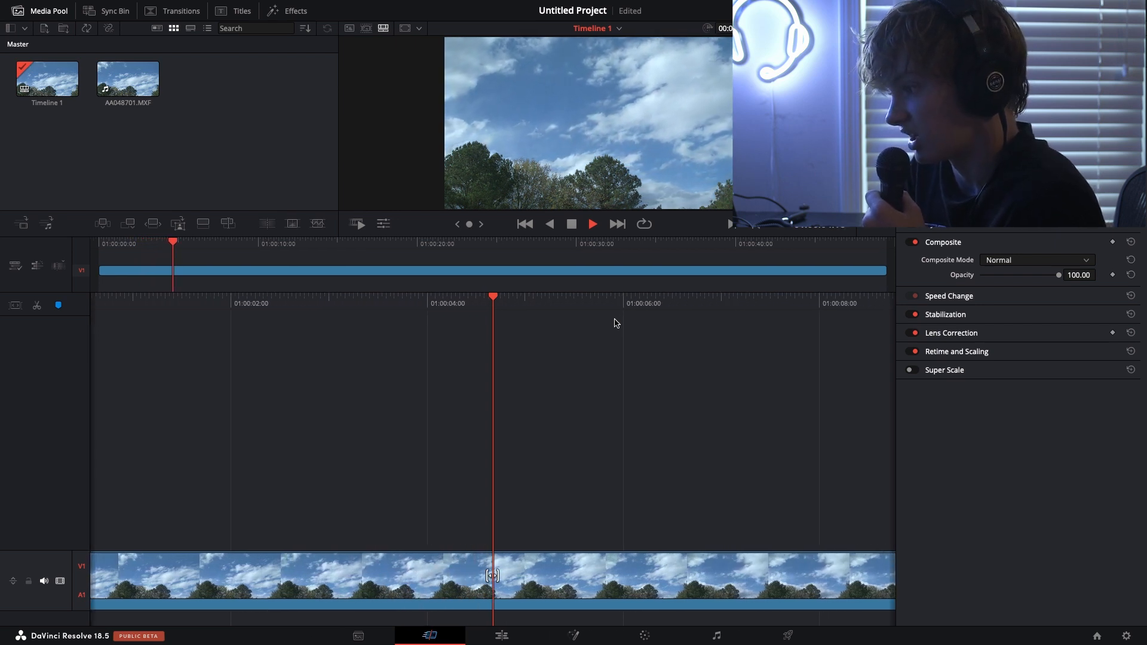
key("space")
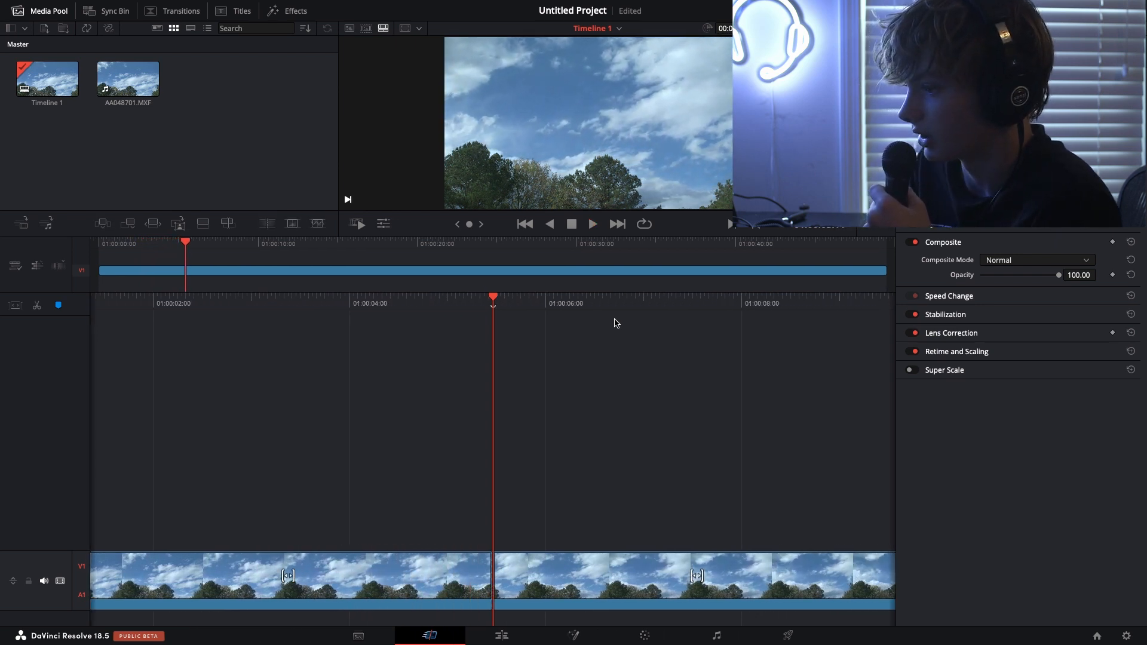
left_click(432, 575)
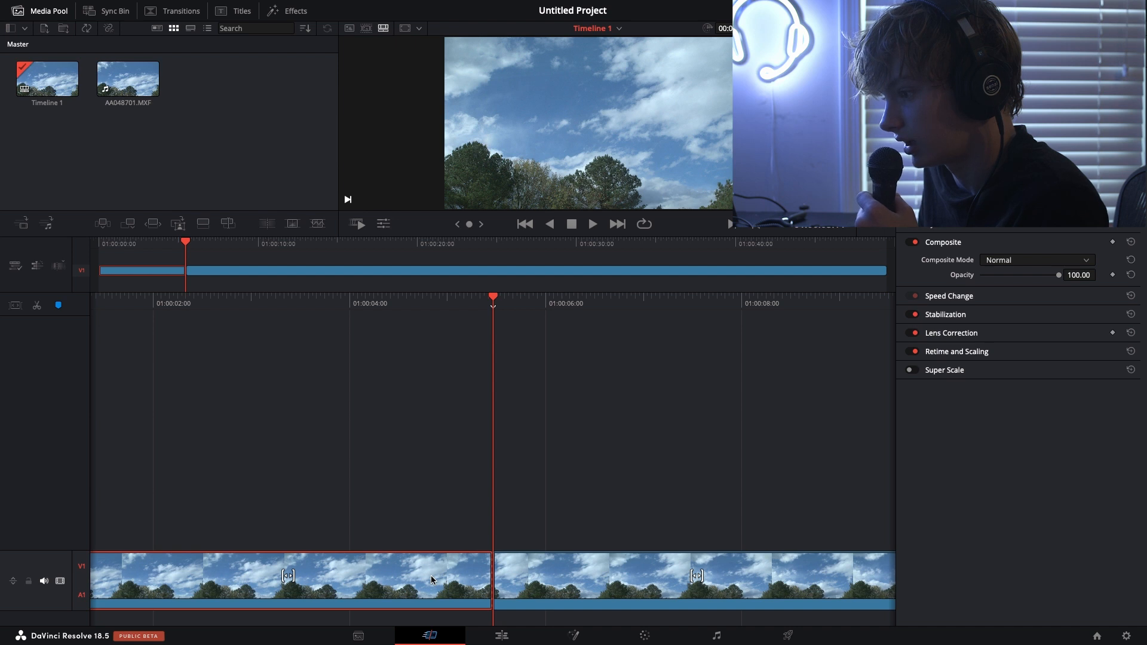
key("BackSpace")
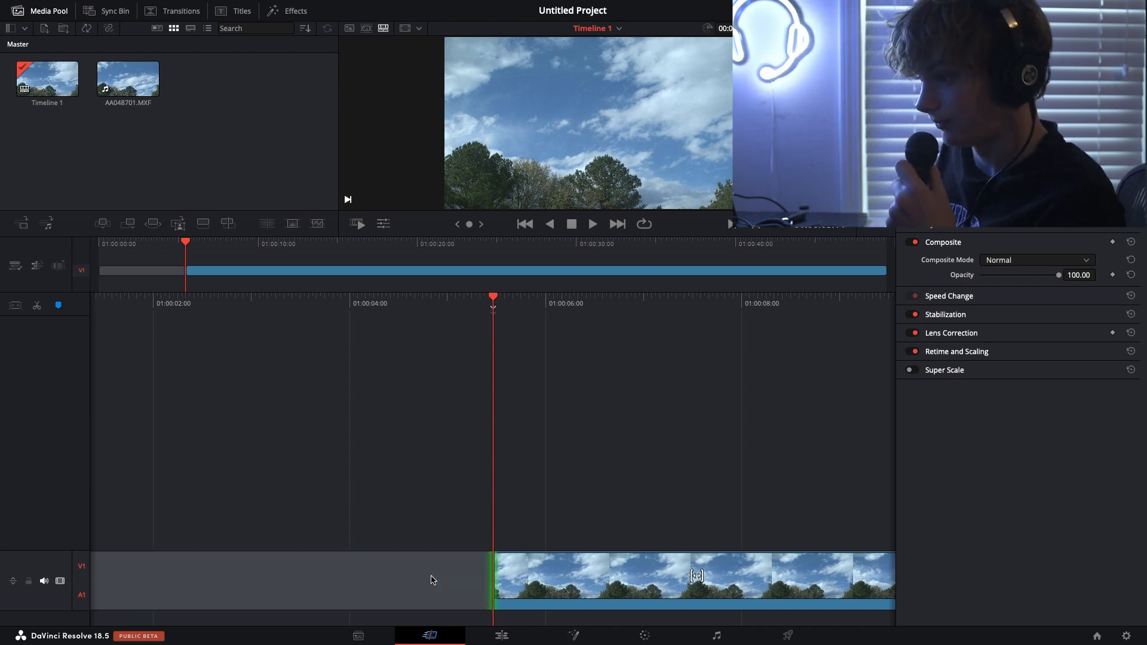
Close the gap at the timeline start on the Edit page and split the clip at 01:00:22:07
left_click(488, 636)
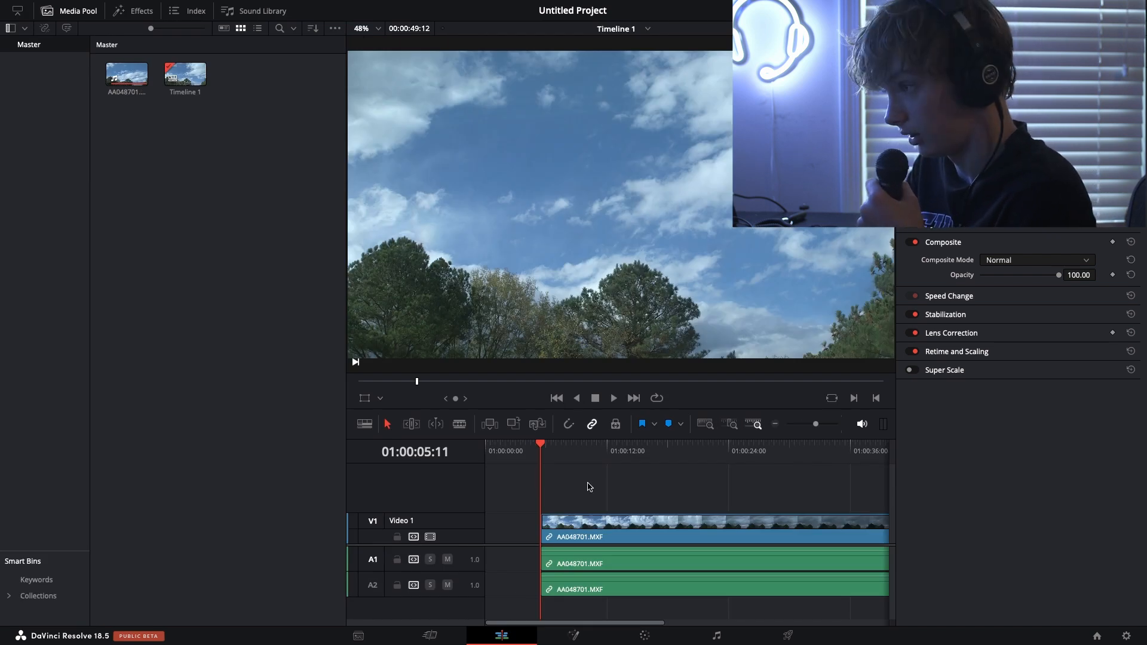
key("BackSpace")
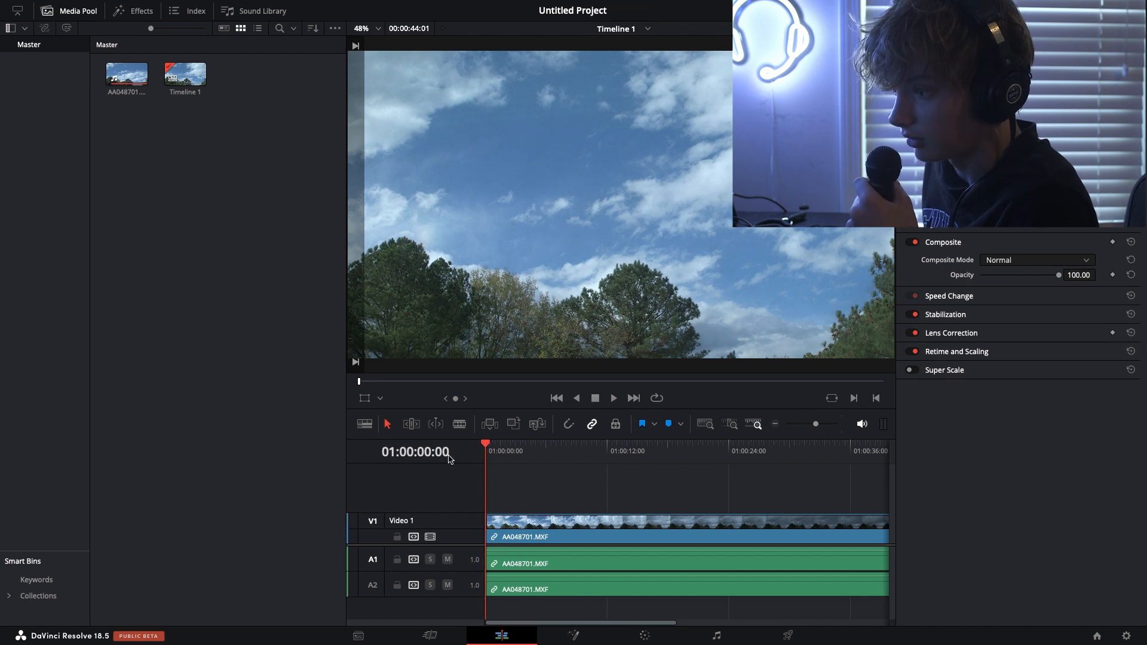
key("space")
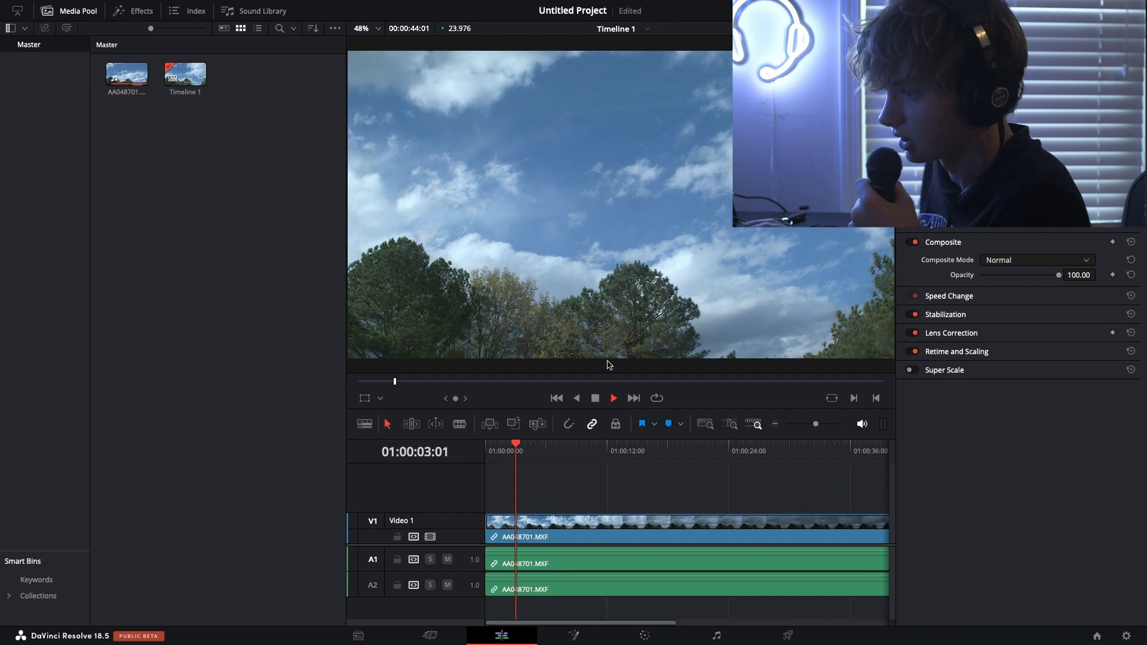
left_click_drag(555, 454, 699, 470)
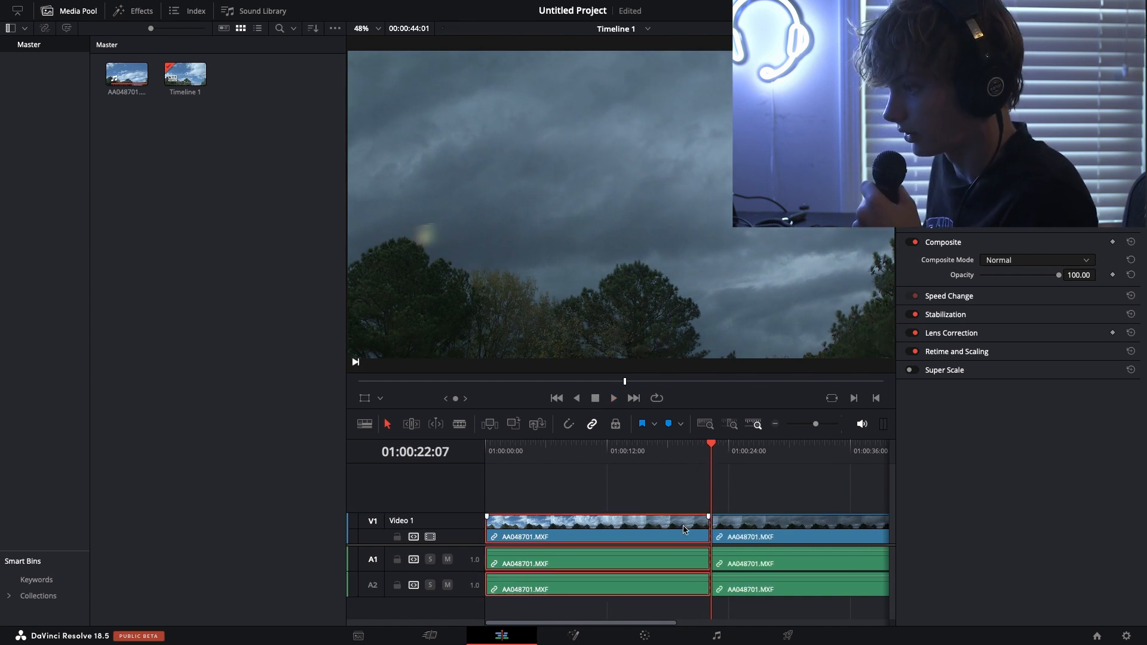
Speed up the first clip segment to 400% with Retime Controls
right_click(575, 529)
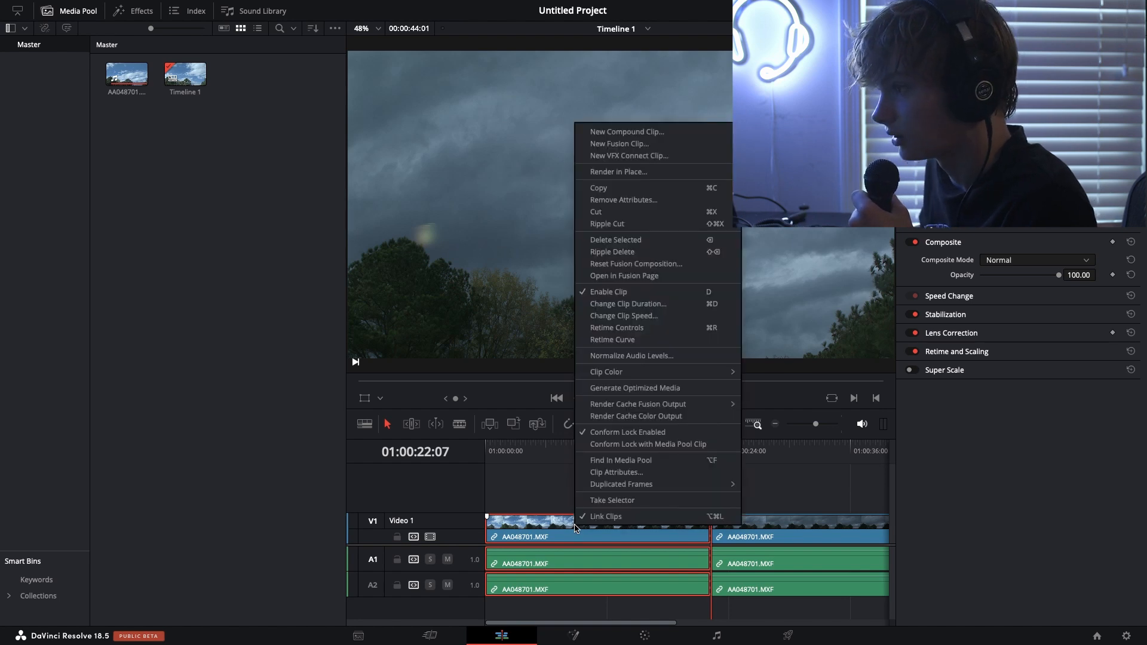
left_click(616, 328)
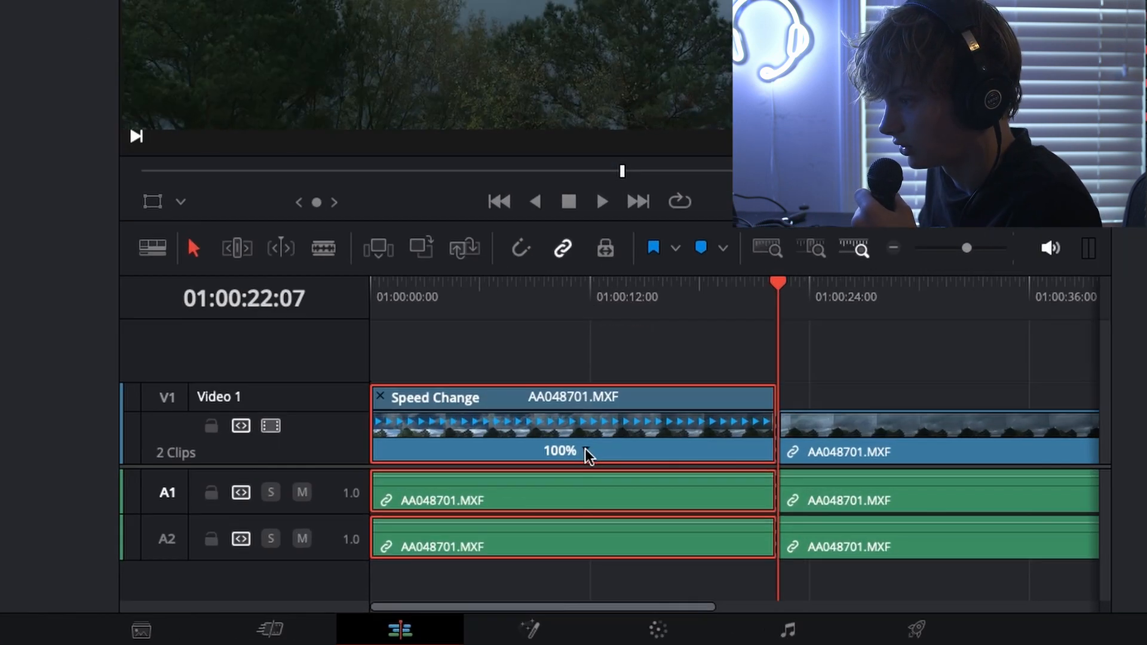
left_click(604, 536)
mouse_move(639, 543)
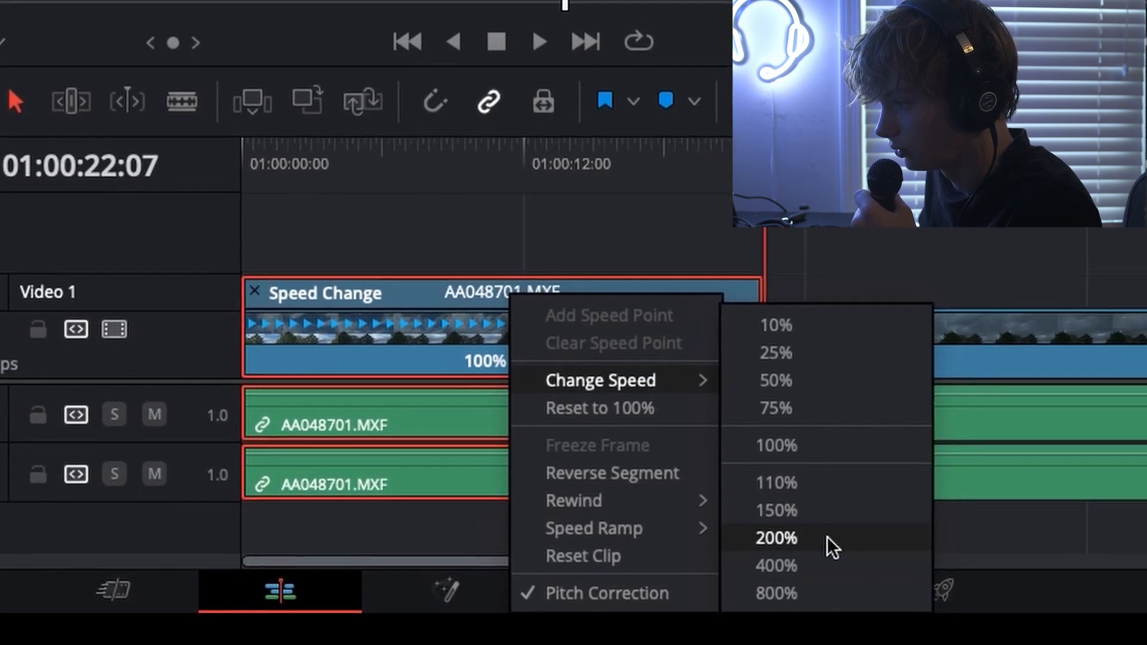
left_click(819, 552)
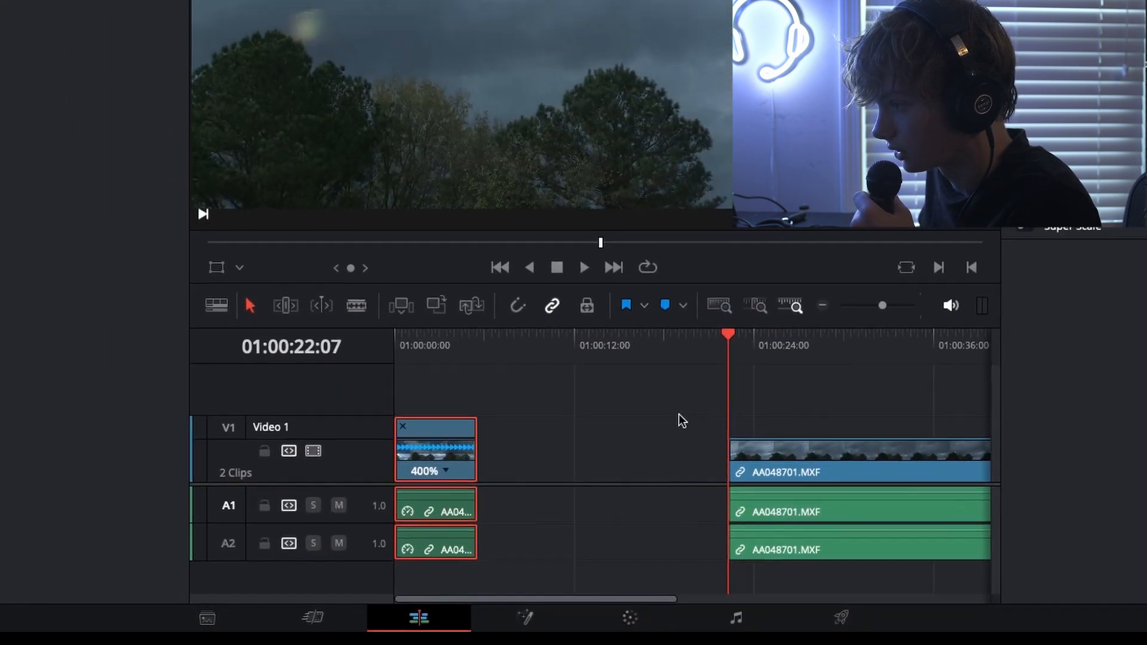
Close the gap between the sped-up segment and the second clip, and play the timeline from the start
left_click(680, 442)
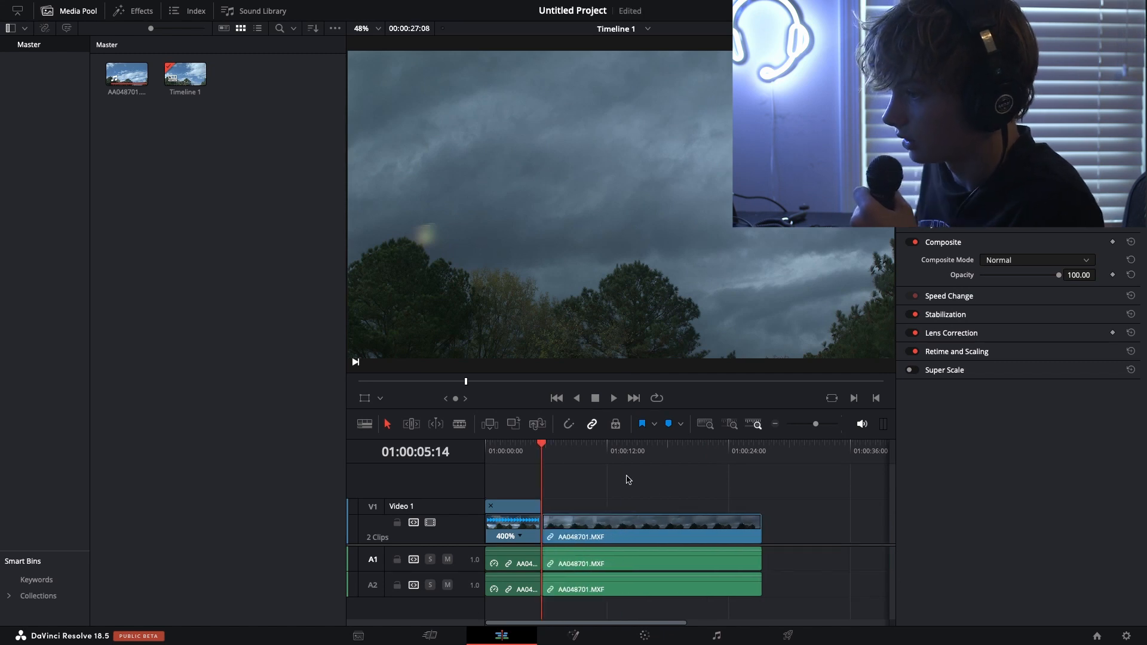
key("Home")
key("space")
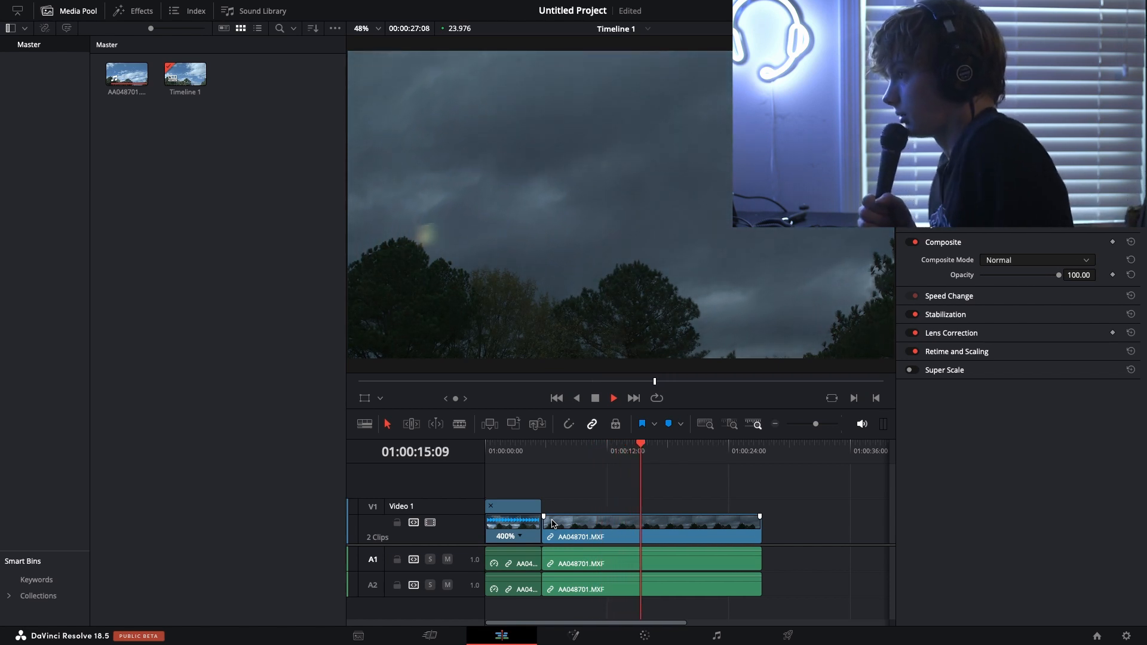
Add Transform keyframes to the second clip at 01:00:06:01 and move the playhead to 01:00:08:01
left_click_drag(651, 451, 544, 471)
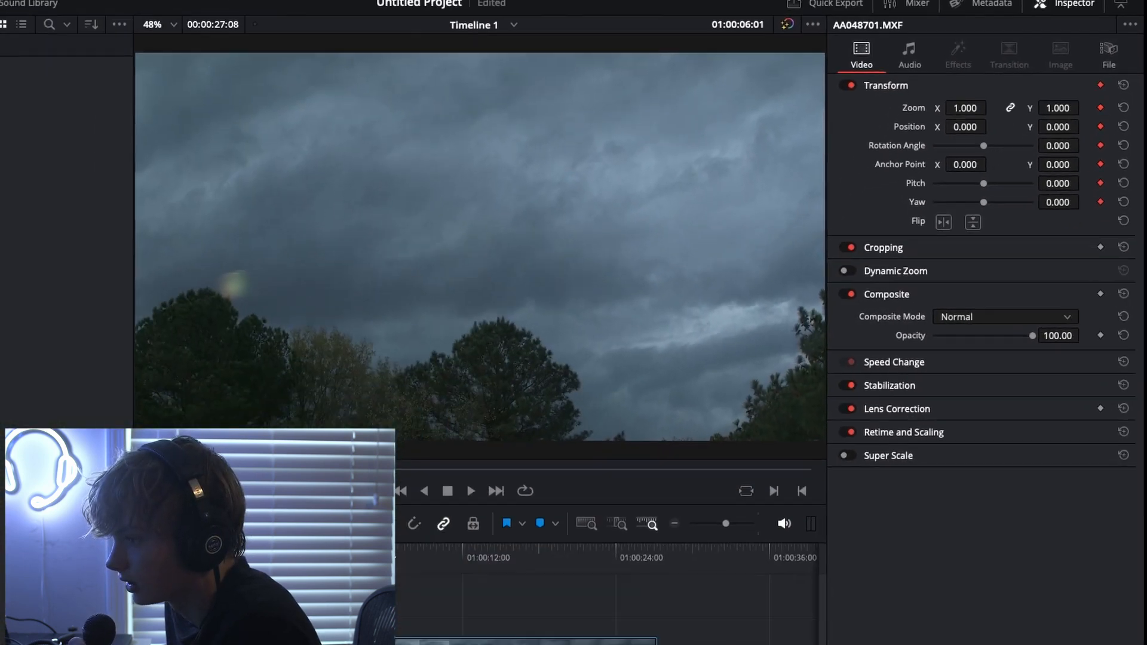
left_click_drag(547, 450, 560, 450)
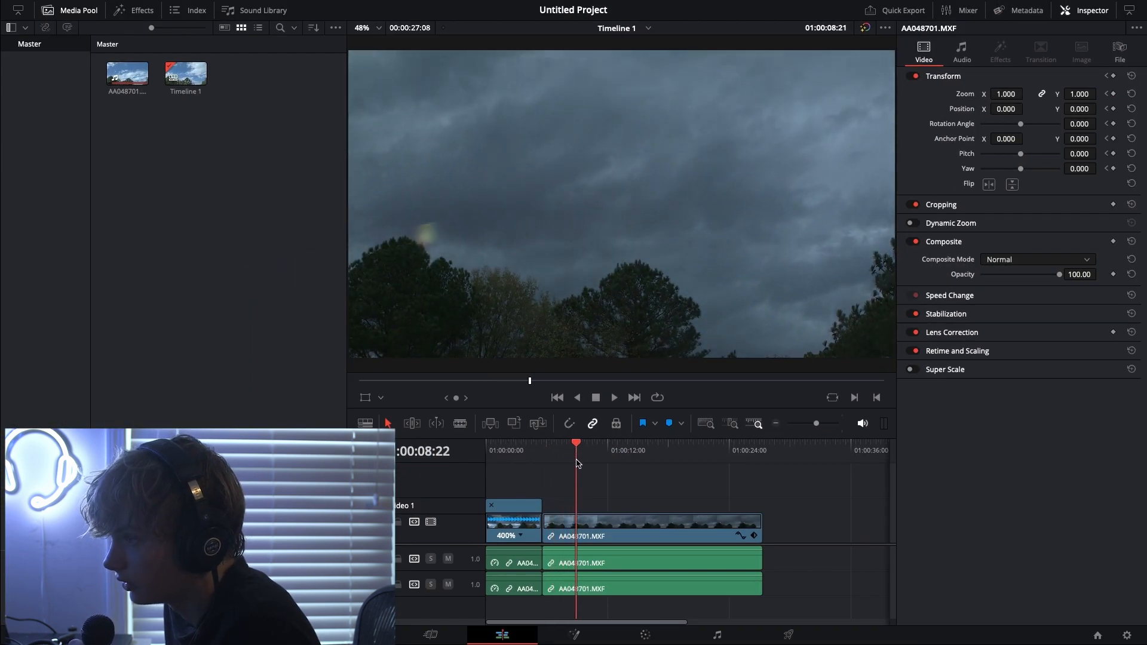
left_click_drag(570, 461, 567, 462)
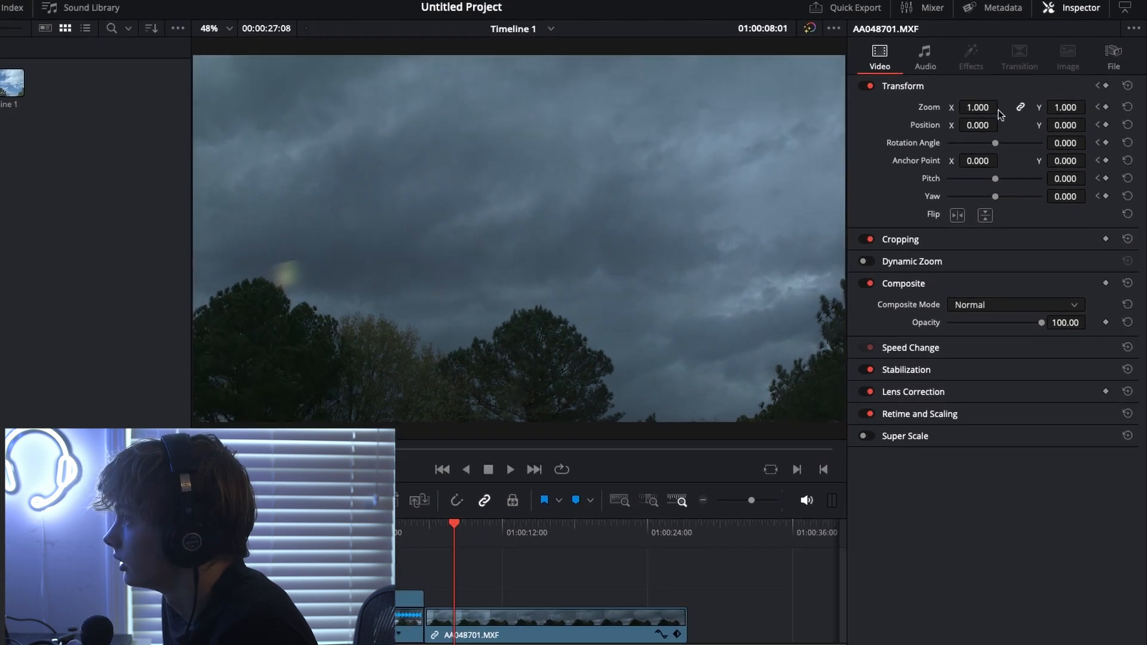
At 01:00:08:01, frame the large tree with Zoom 2.920, Position X -213 and Position Y 1000
left_click_drag(1017, 96, 1144, 95)
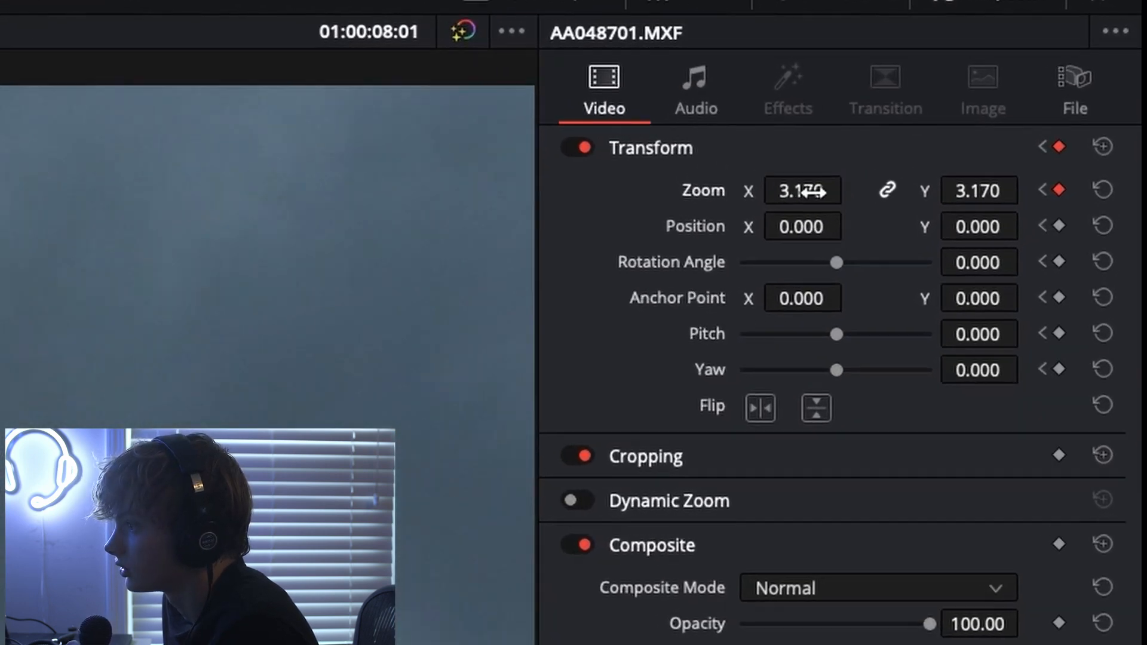
left_click_drag(798, 236, 1008, 152)
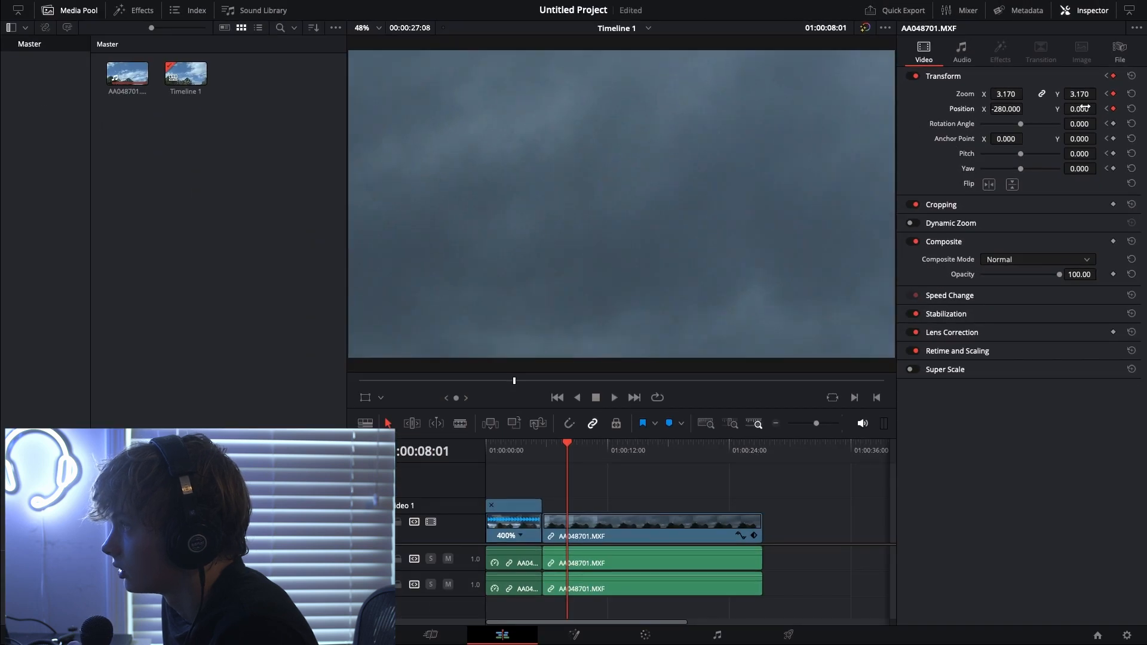
left_click_drag(1083, 107, 1099, 108)
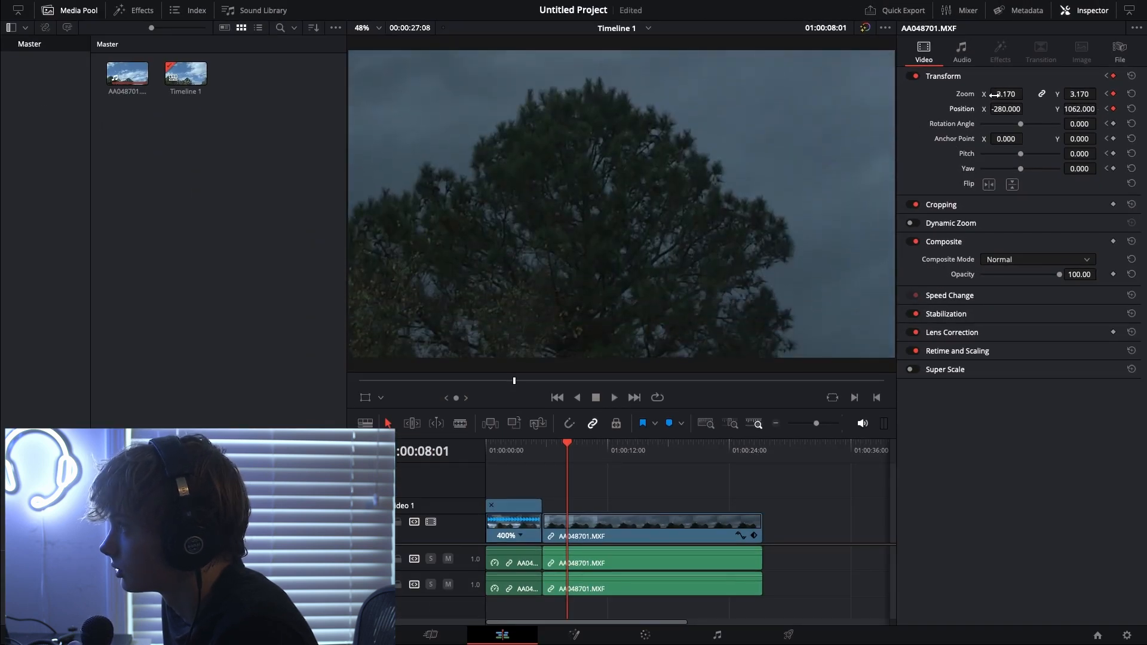
left_click_drag(1026, 94, 1027, 108)
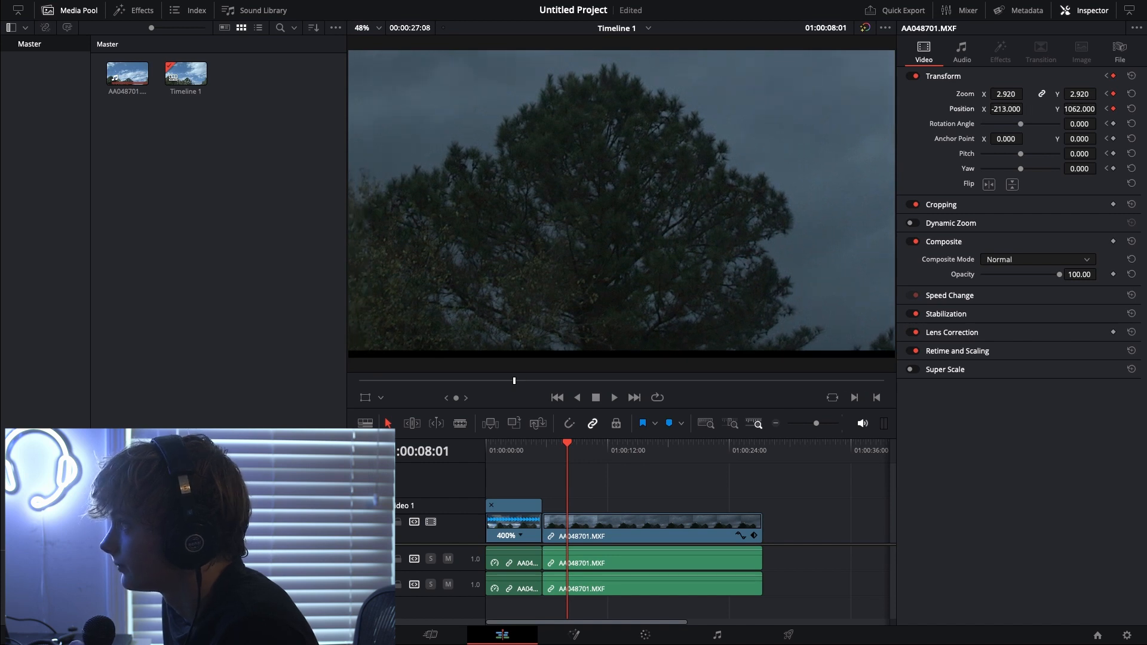
left_click_drag(1100, 108, 1099, 109)
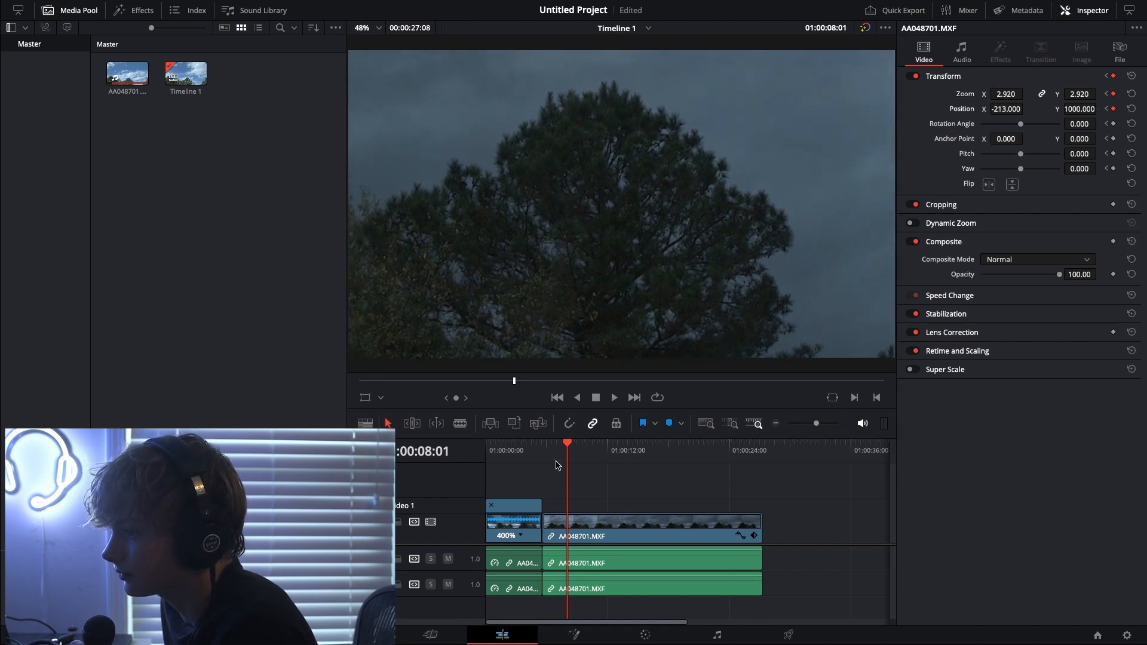
Play the zoom from the start and, at 01:00:12:09, keyframe Zoom 1.020, Position X 1.000 and Position Y 3.000
left_click_drag(576, 445, 485, 454)
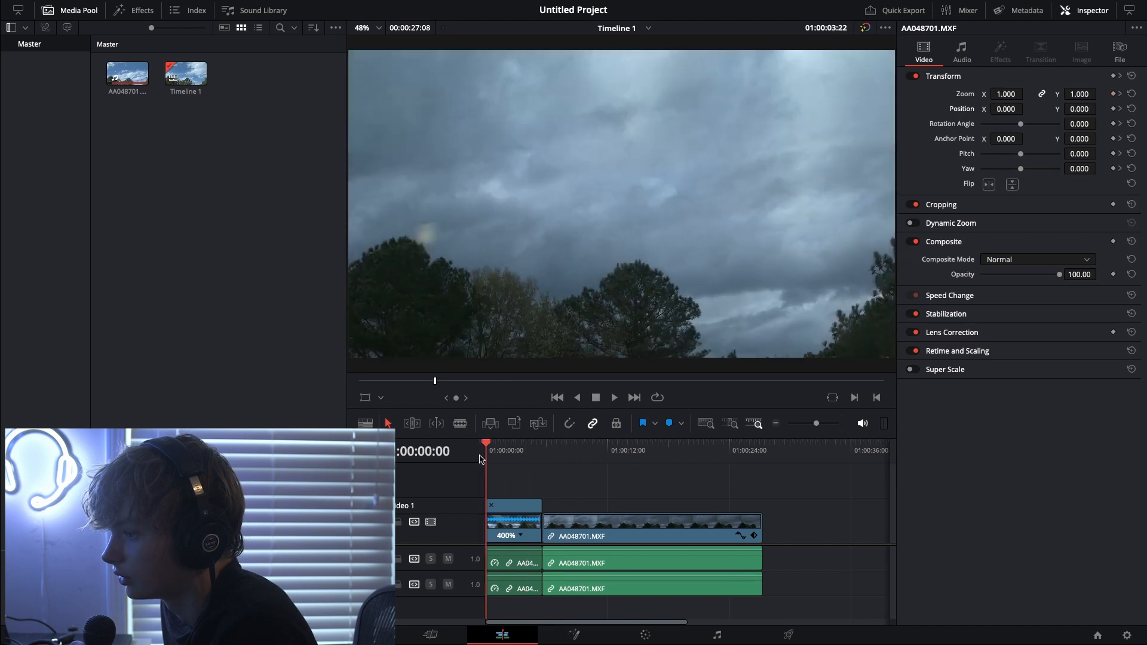
key("space")
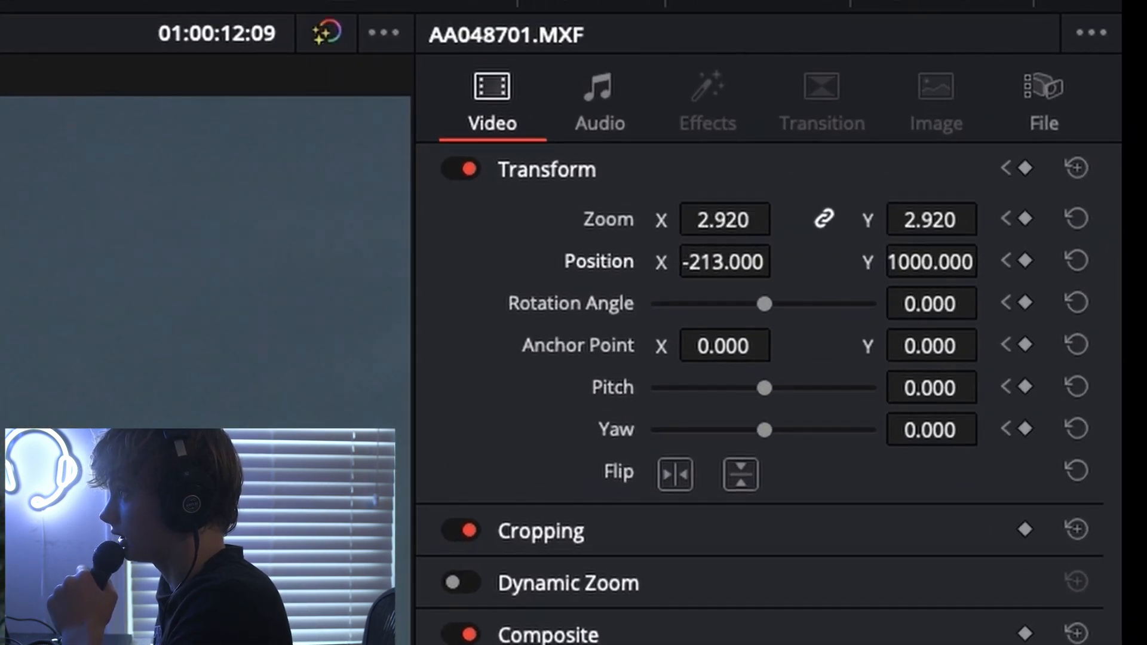
left_click_drag(1009, 94, 999, 93)
left_click_drag(708, 227, 644, 227)
left_click_drag(744, 211, 701, 210)
left_click_drag(776, 194, 893, 170)
left_click_drag(1012, 171, 892, 150)
left_click_drag(1058, 130, 1056, 130)
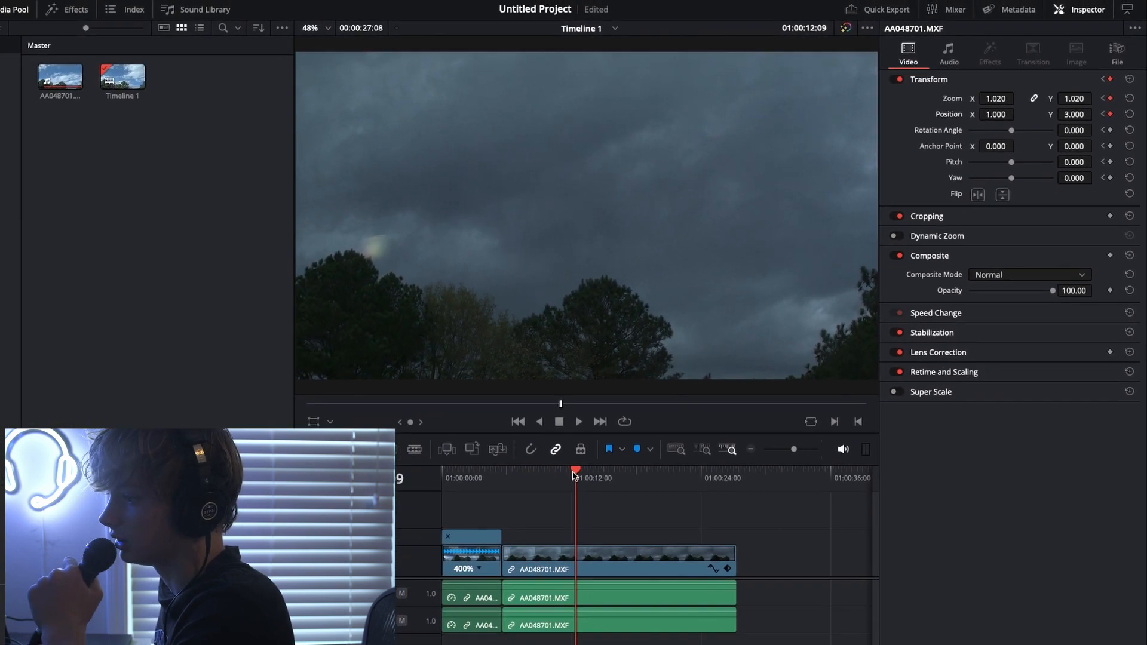
Play the second clip from its beginning to review the animated zoom and position
left_click_drag(474, 549, 361, 578)
left_click_drag(514, 472, 512, 469)
key("space")
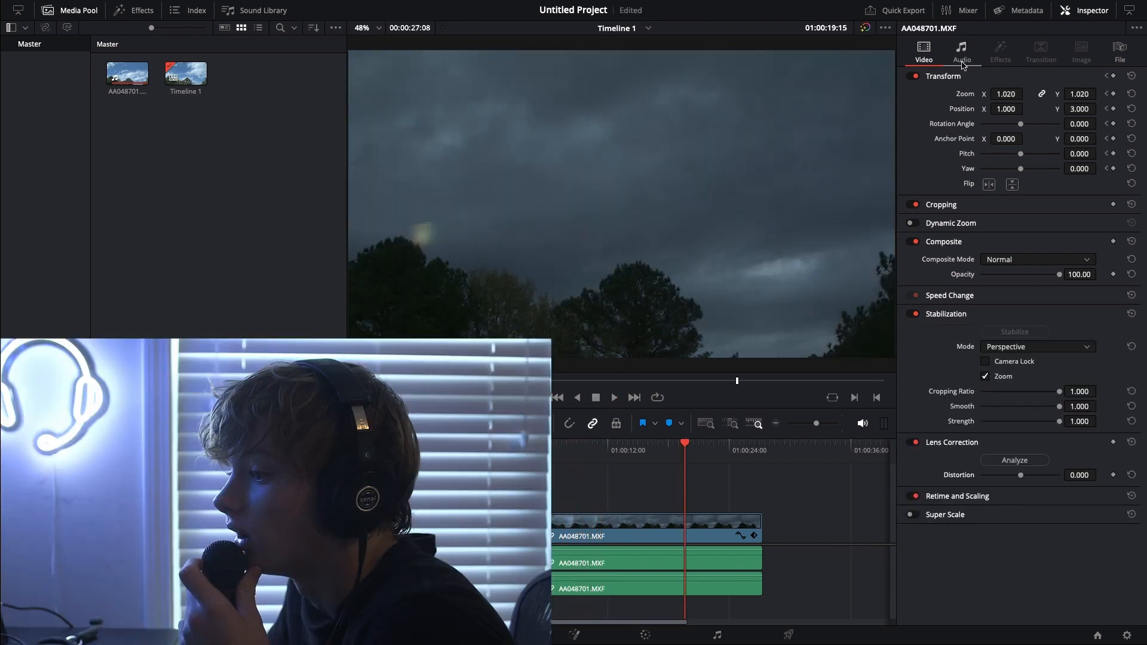
On the Fairlight page, delete the original audio of both sky clips from Audio 1 and Audio 2 and return to the timeline start
left_click(716, 635)
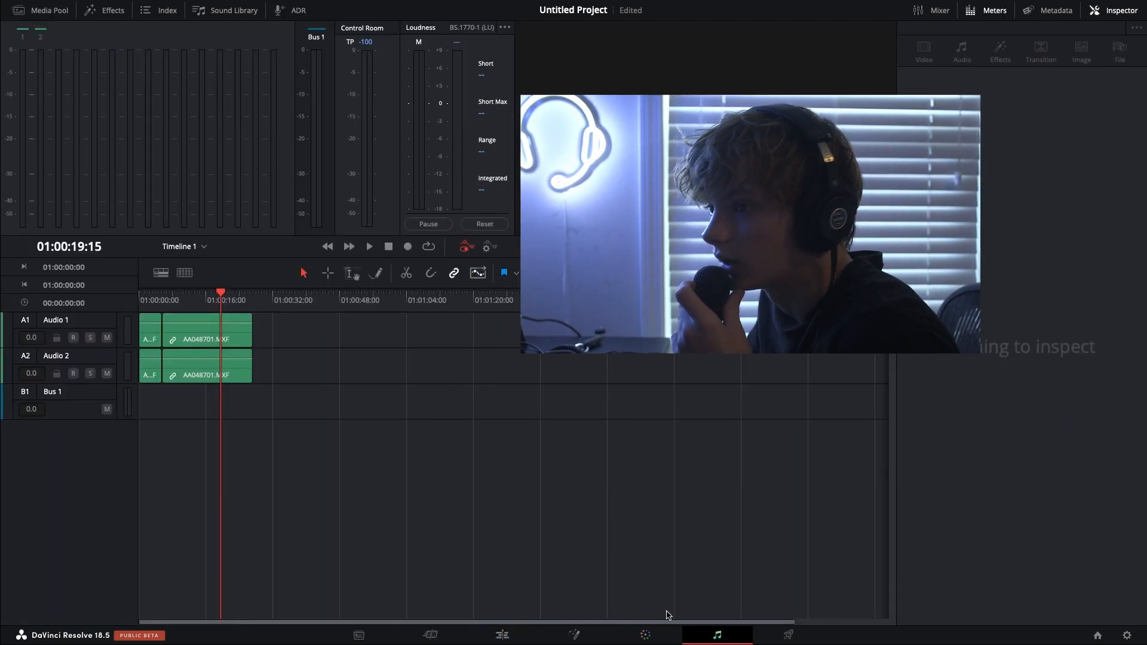
double_click(199, 333)
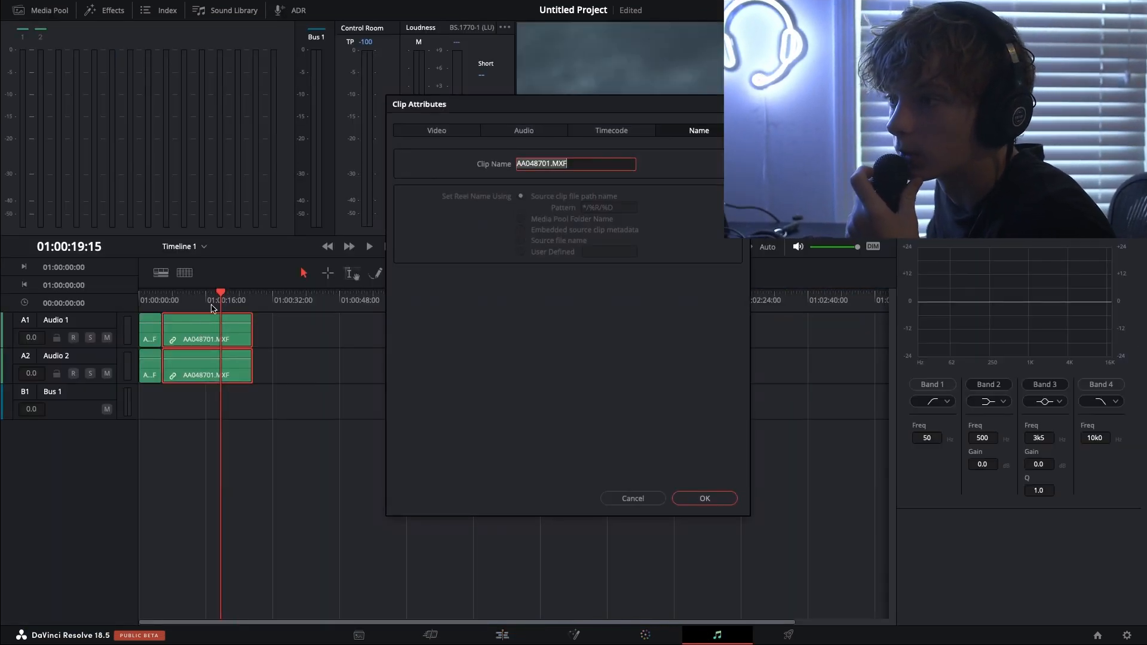
left_click(729, 502)
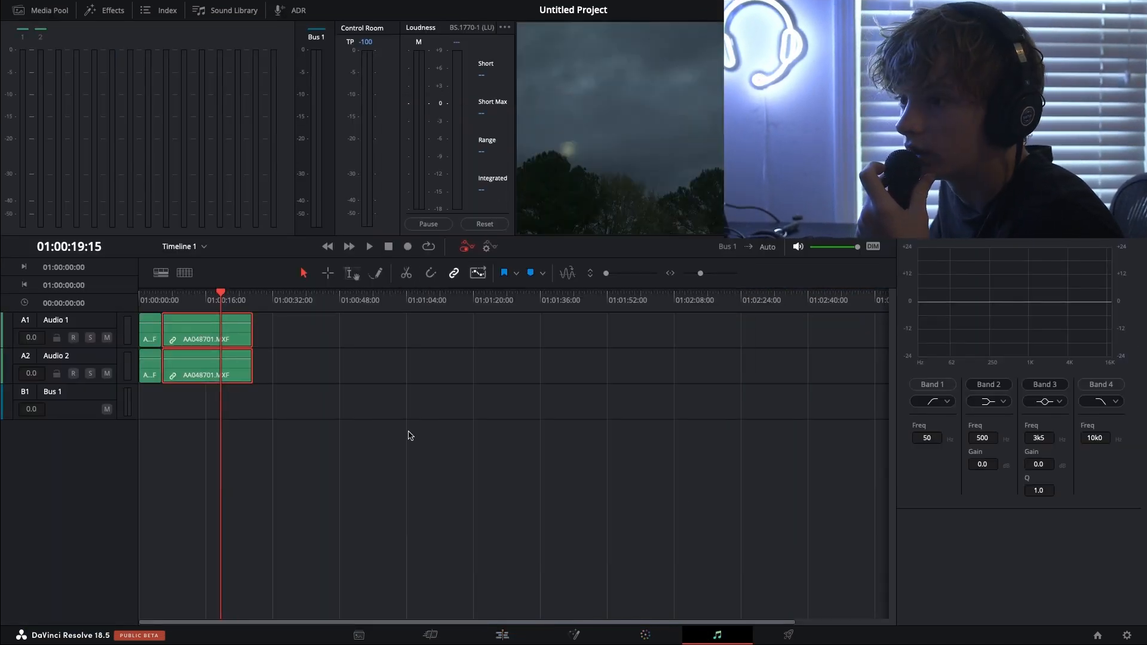
left_click_drag(234, 386, 146, 336)
key("Delete")
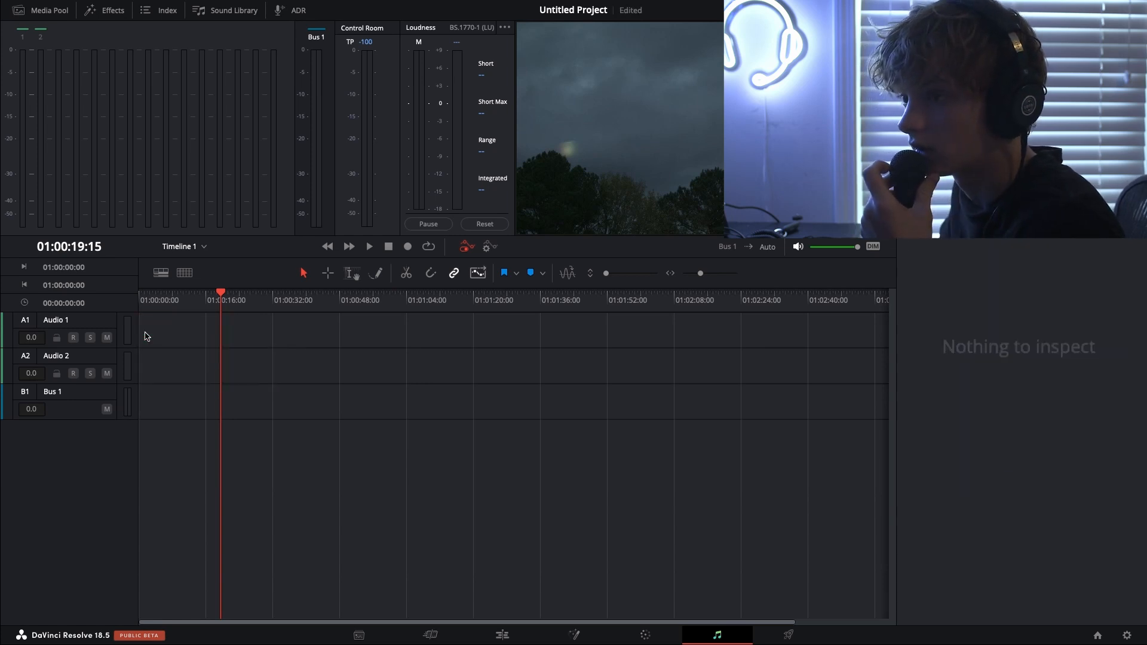
key("Home")
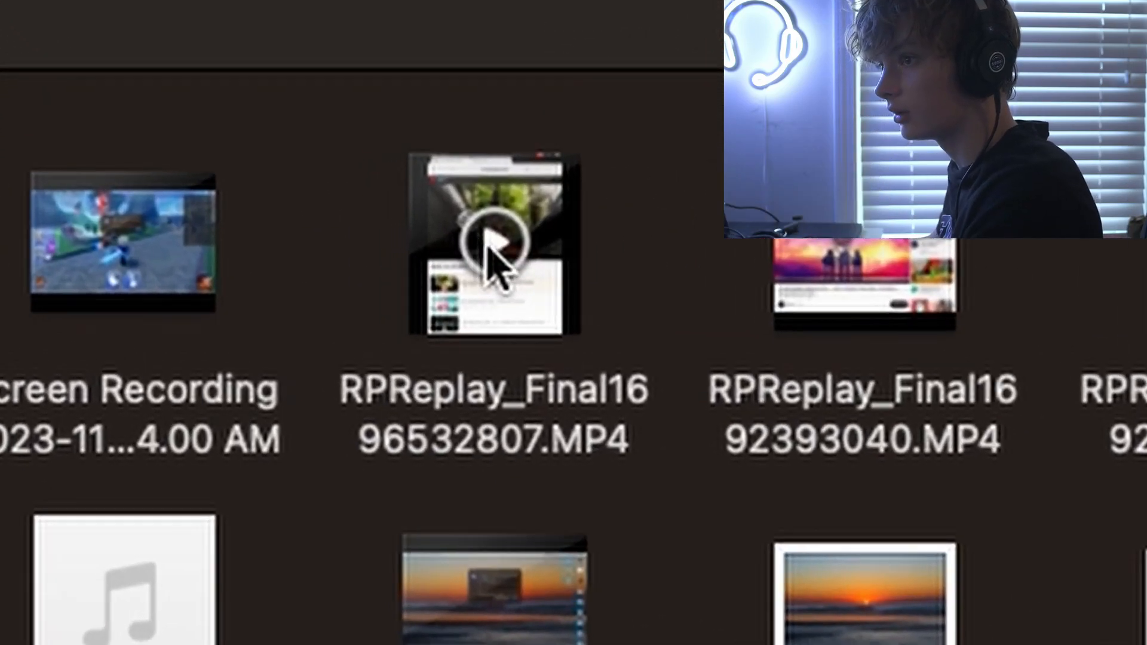
Switch to Finder and preview the music recording RPReplay_Final1696532807.MP4 from Recents
left_click(295, 225)
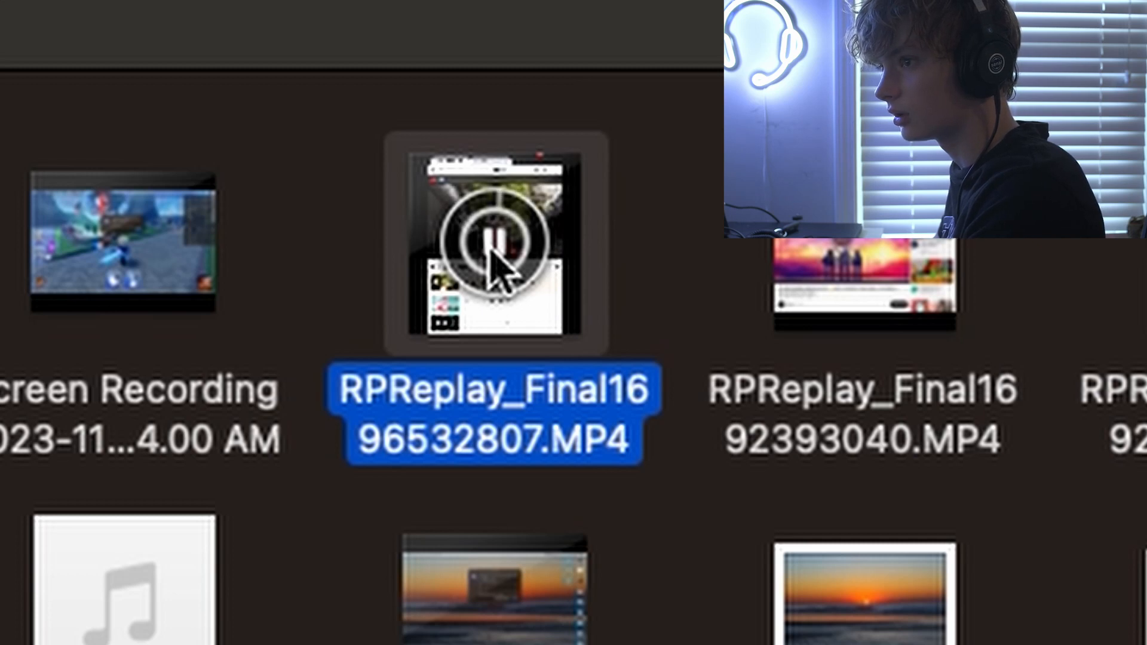
left_click(494, 268)
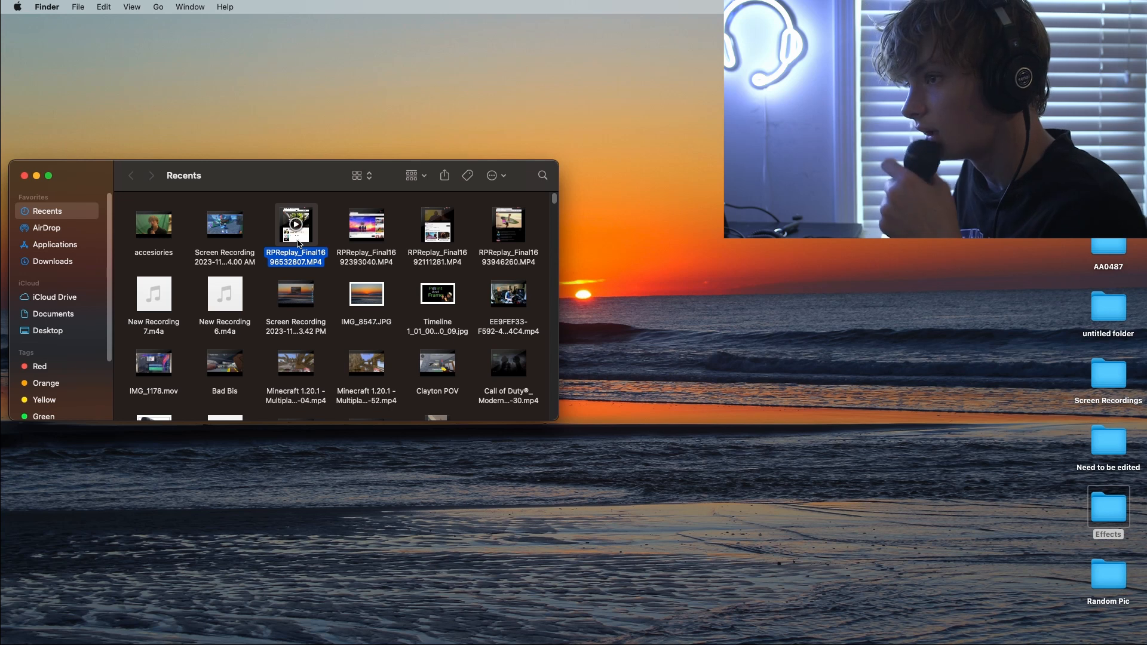
mouse_move(291, 638)
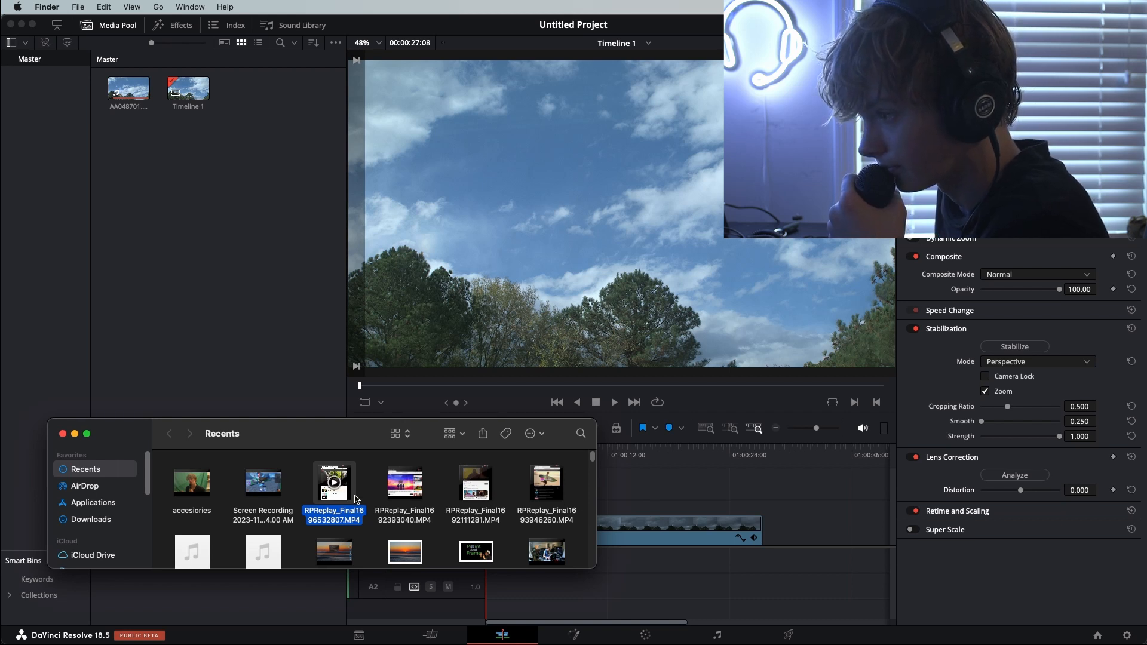
left_click(377, 534)
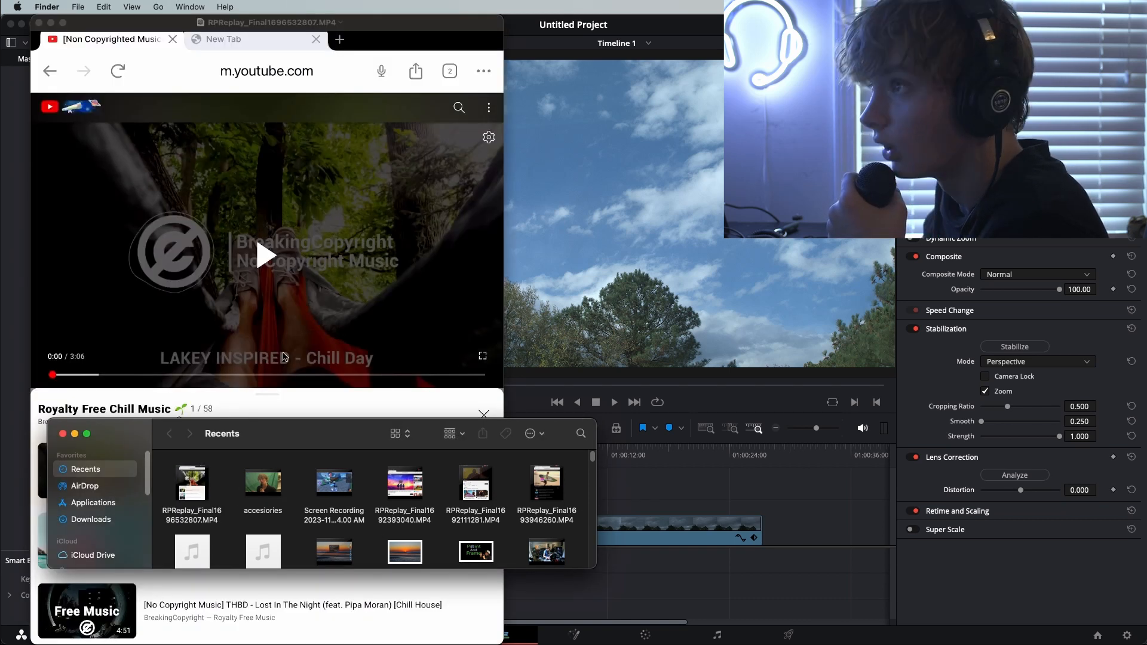
left_click(39, 23)
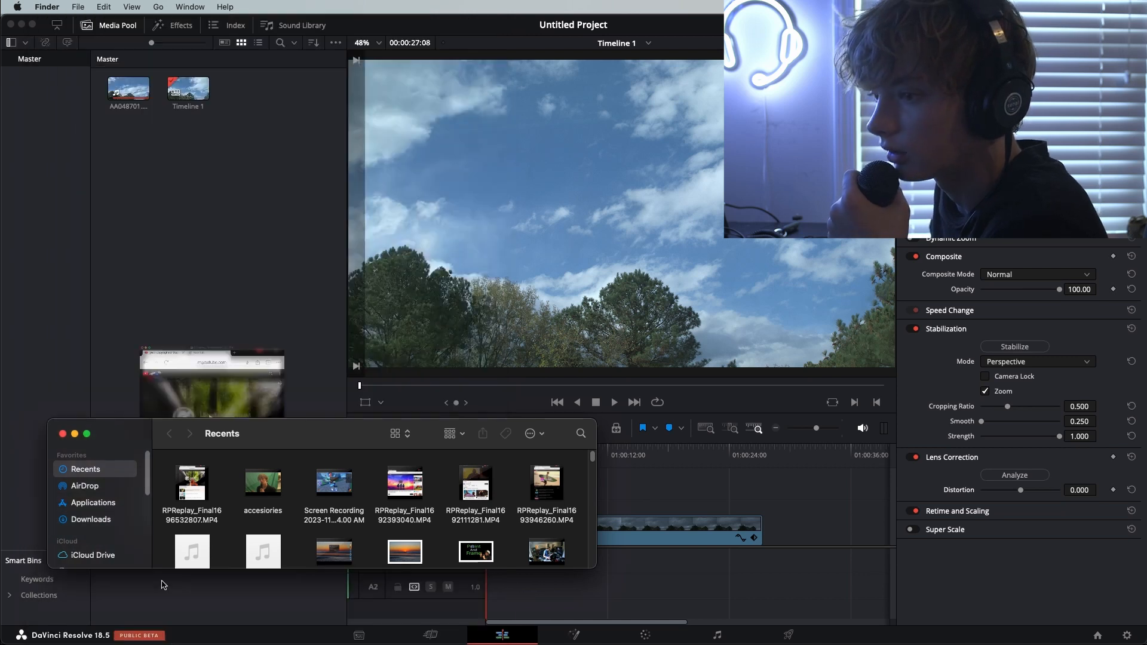
Add RPReplay_Final1696532807.MP4 from Finder to the timeline and delete only its video part after unlinking it from the audio
left_click_drag(190, 497, 698, 483)
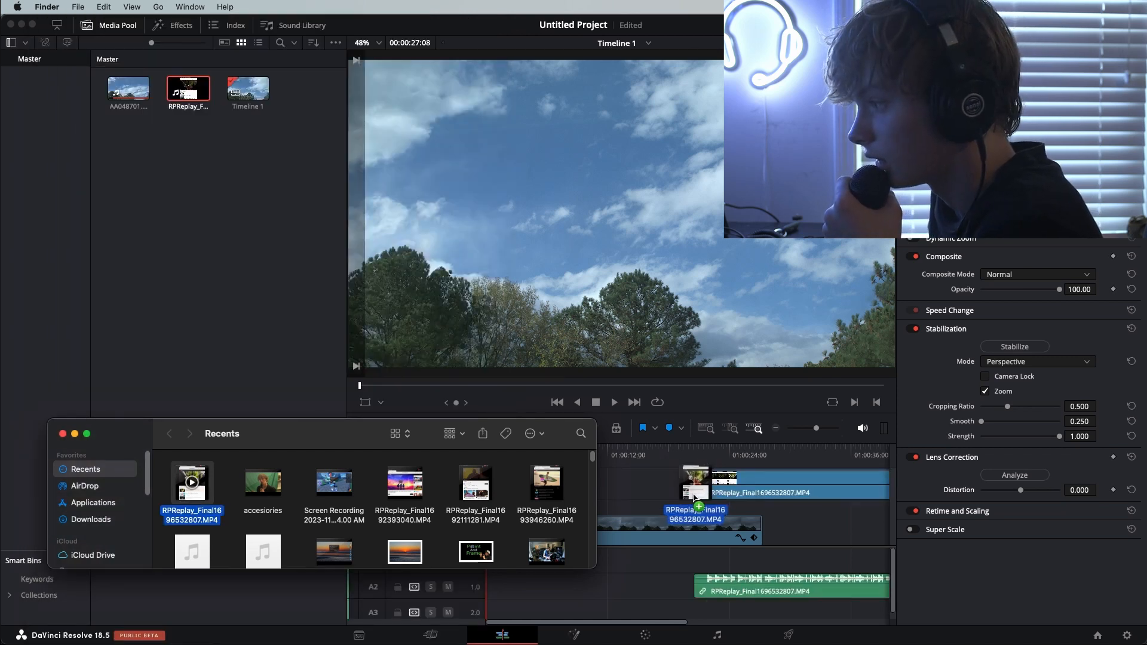
left_click(62, 435)
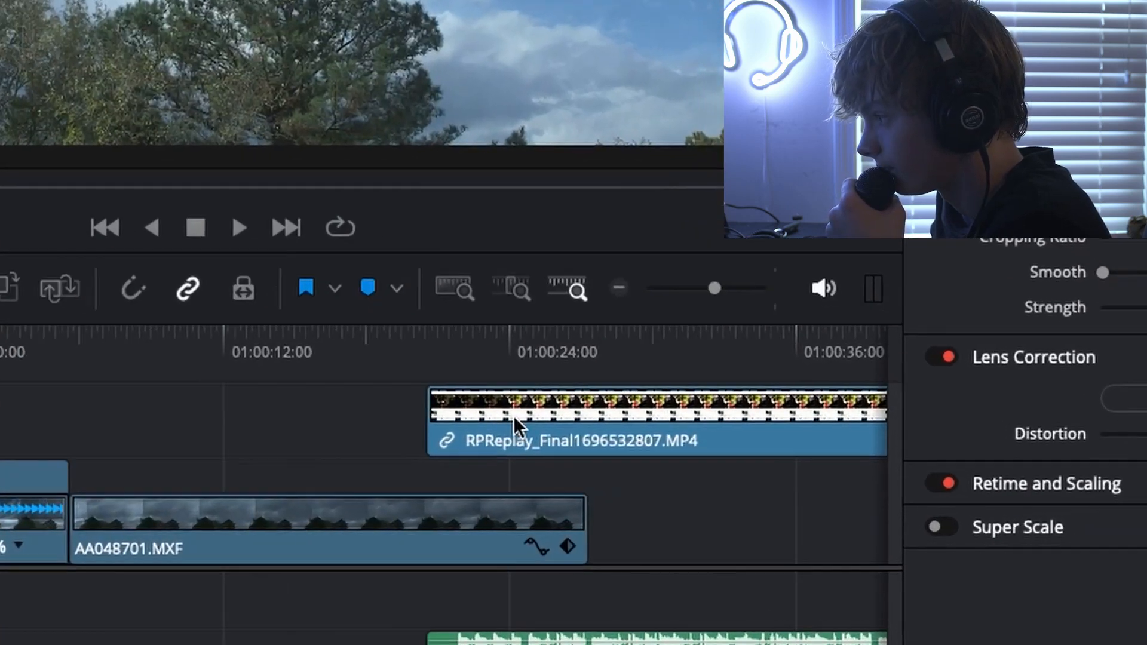
right_click(731, 481)
left_click(542, 373)
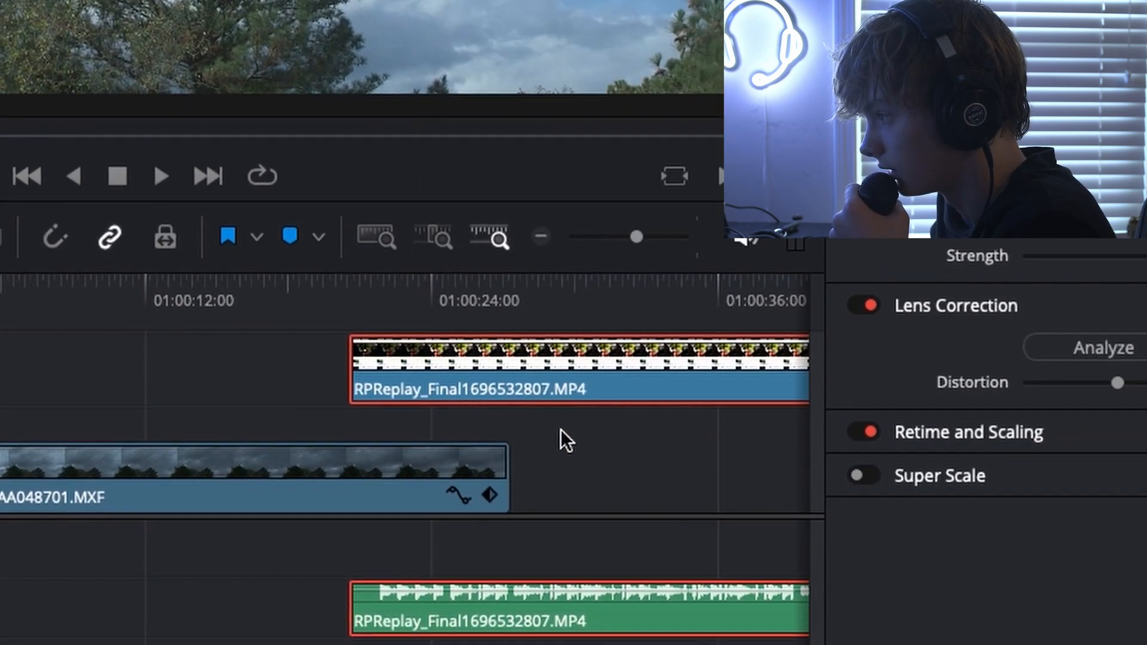
key("Delete")
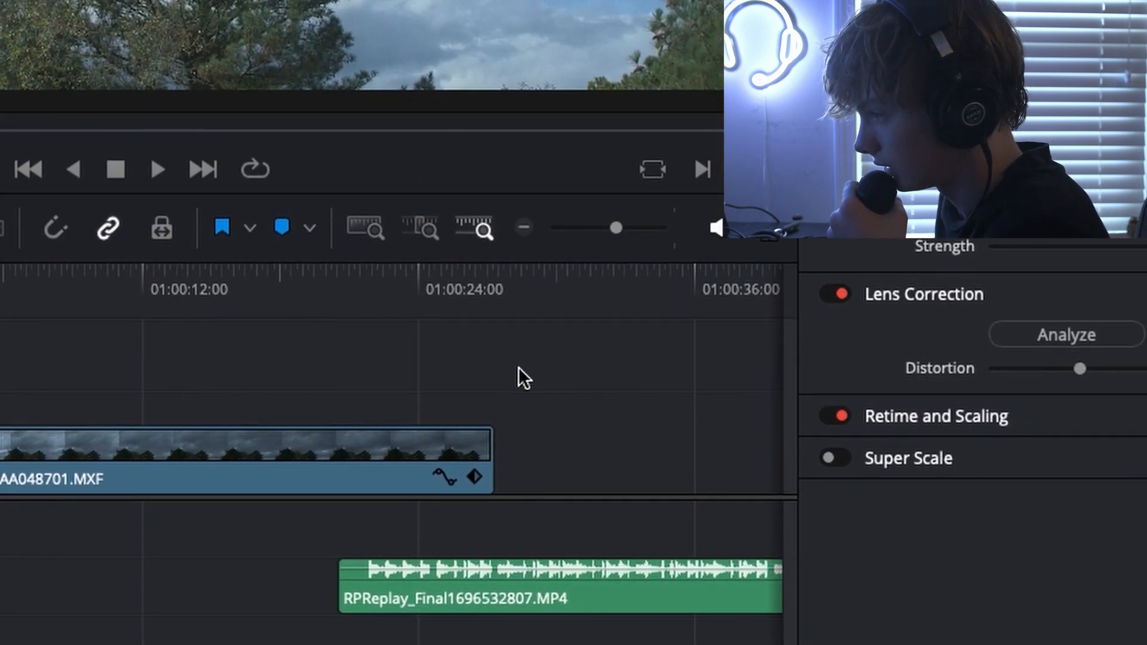
Move the music to the start of Audio 1 and play the timeline with it
left_click_drag(394, 592, 0, 615)
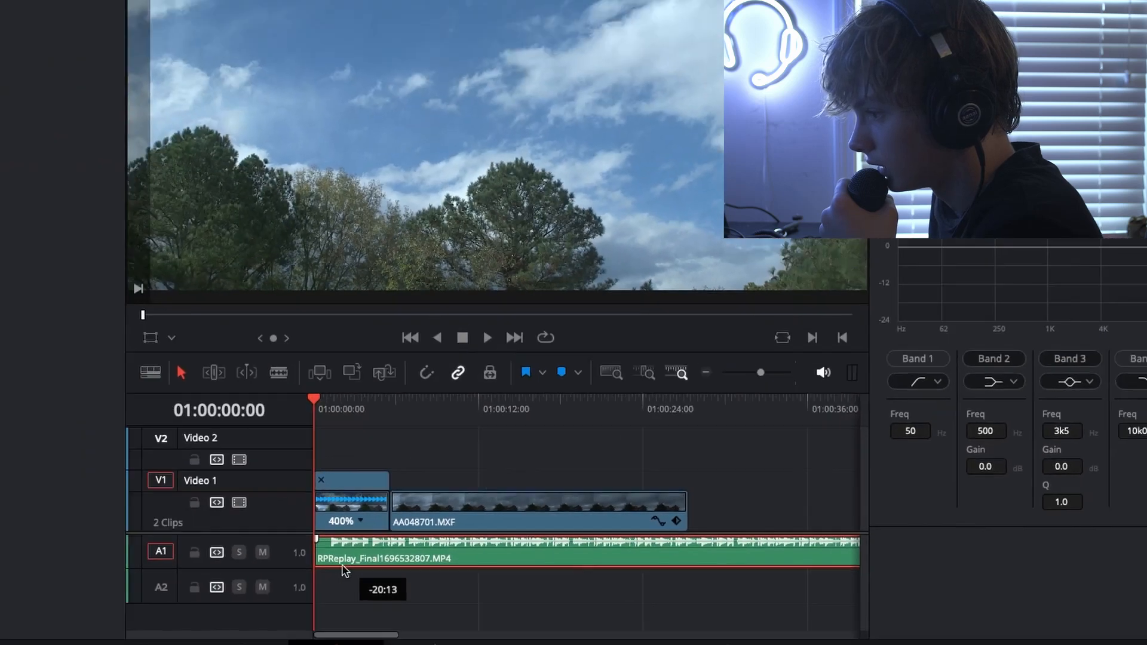
left_click_drag(343, 566, 337, 565)
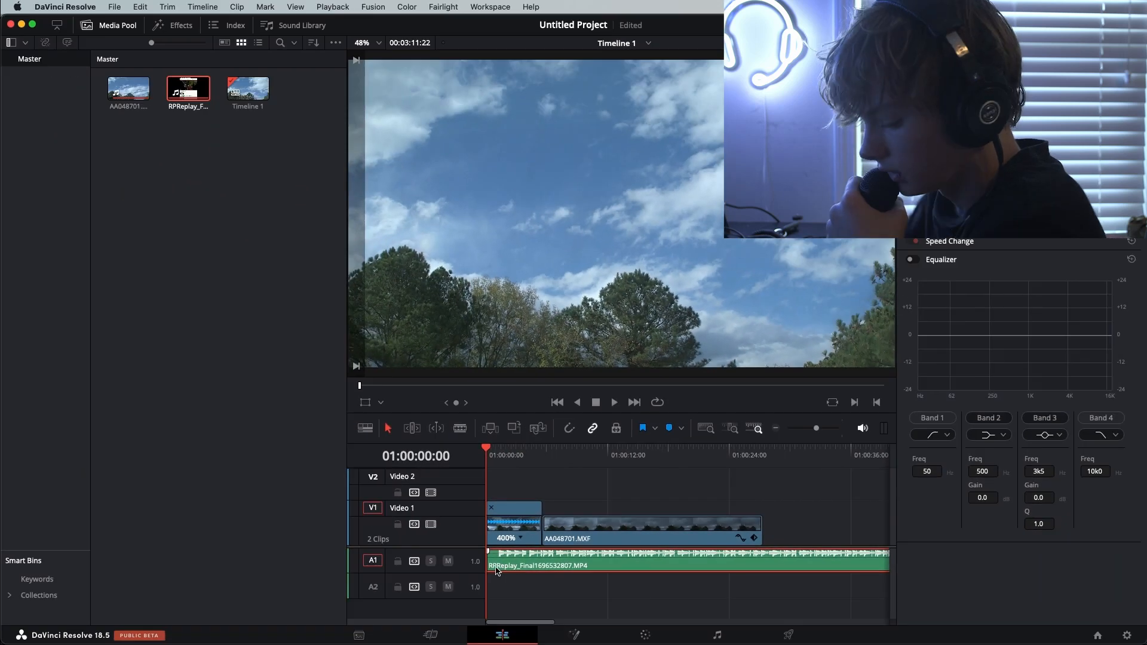
key("space")
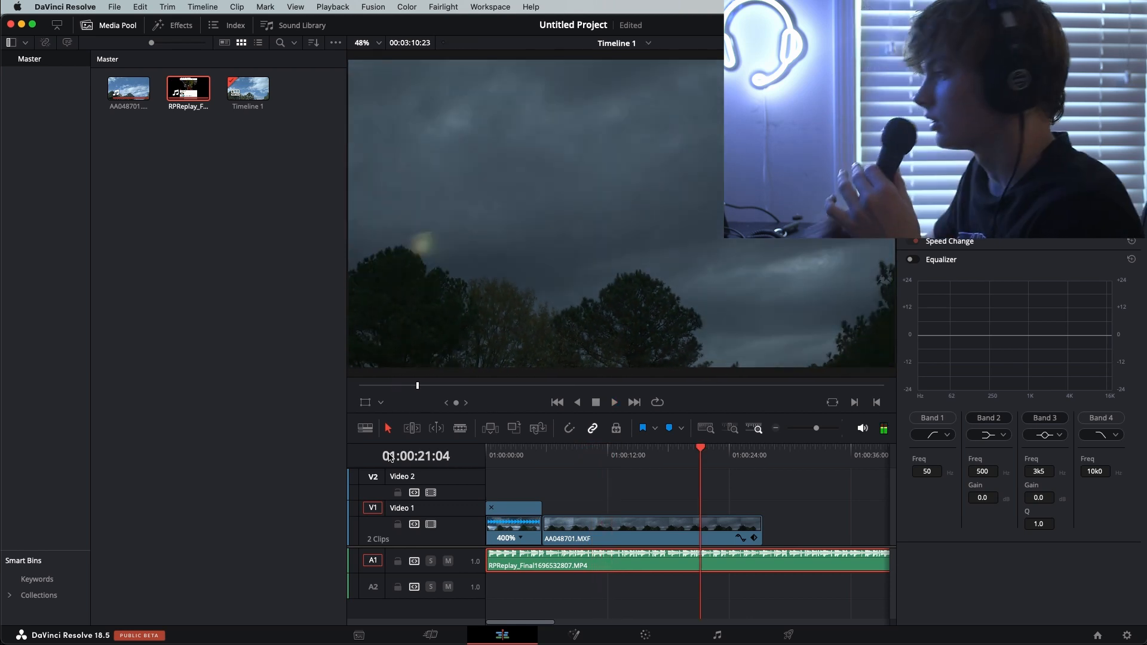
Split the music at the end of the video, at 01:00:27:09, and delete the excess part
left_click_drag(699, 462, 762, 455)
left_click(707, 497)
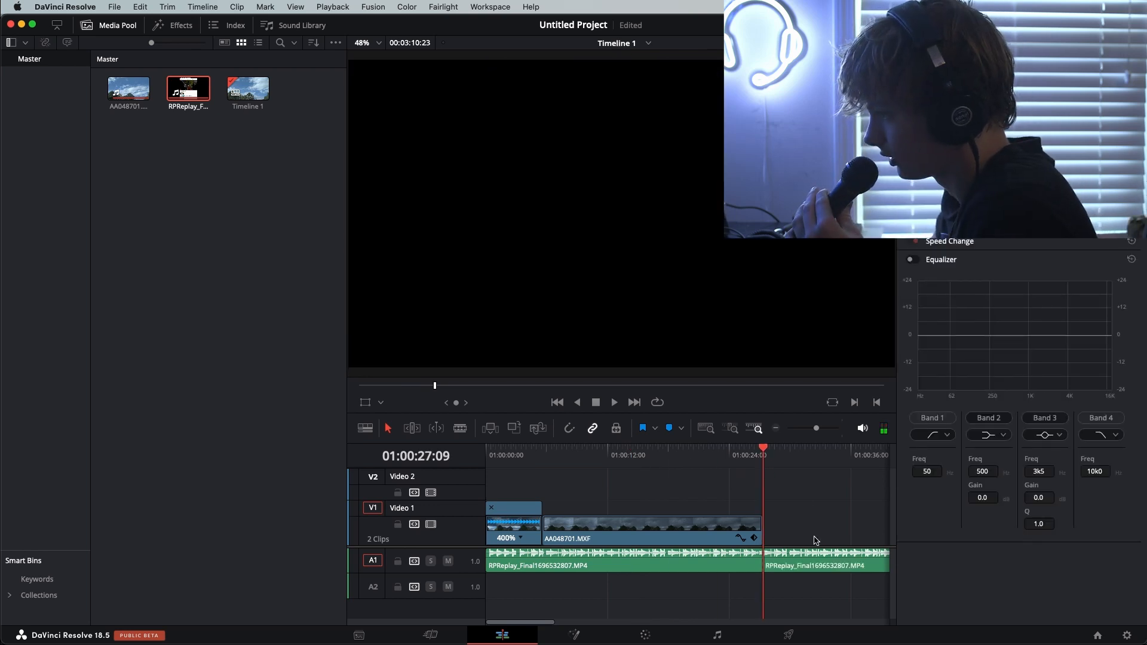
key("BackSpace")
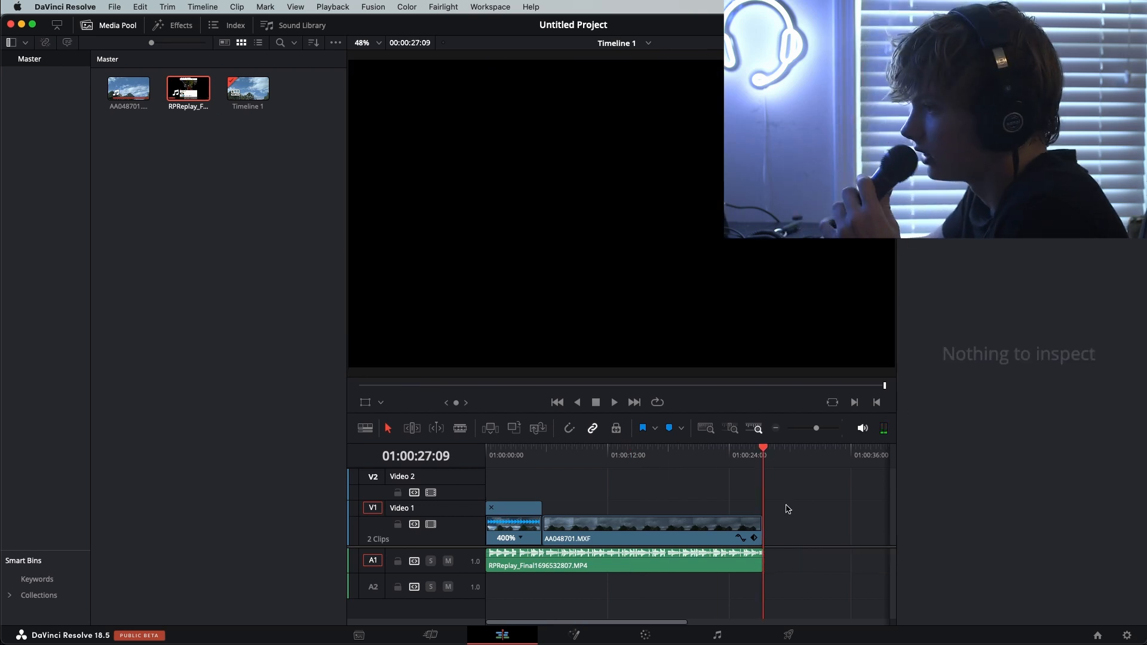
Try the DSLR Fusion effect on the second sky clip, scrub through it and undo it
left_click(173, 25)
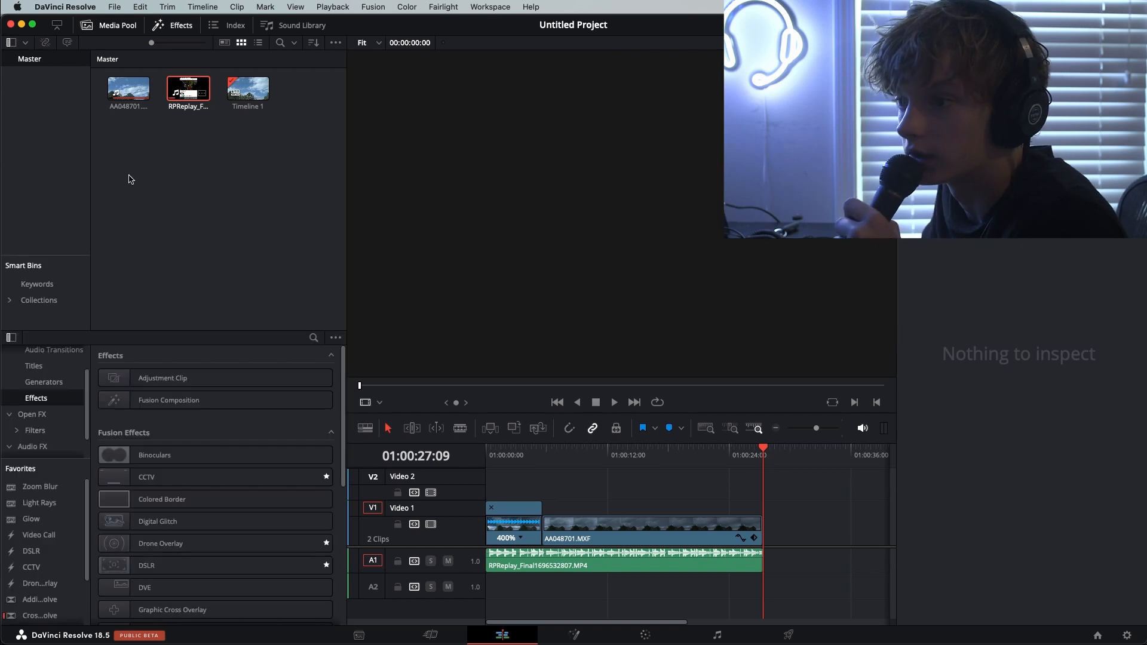
scroll(156, 461, "down", 5)
left_click(633, 485)
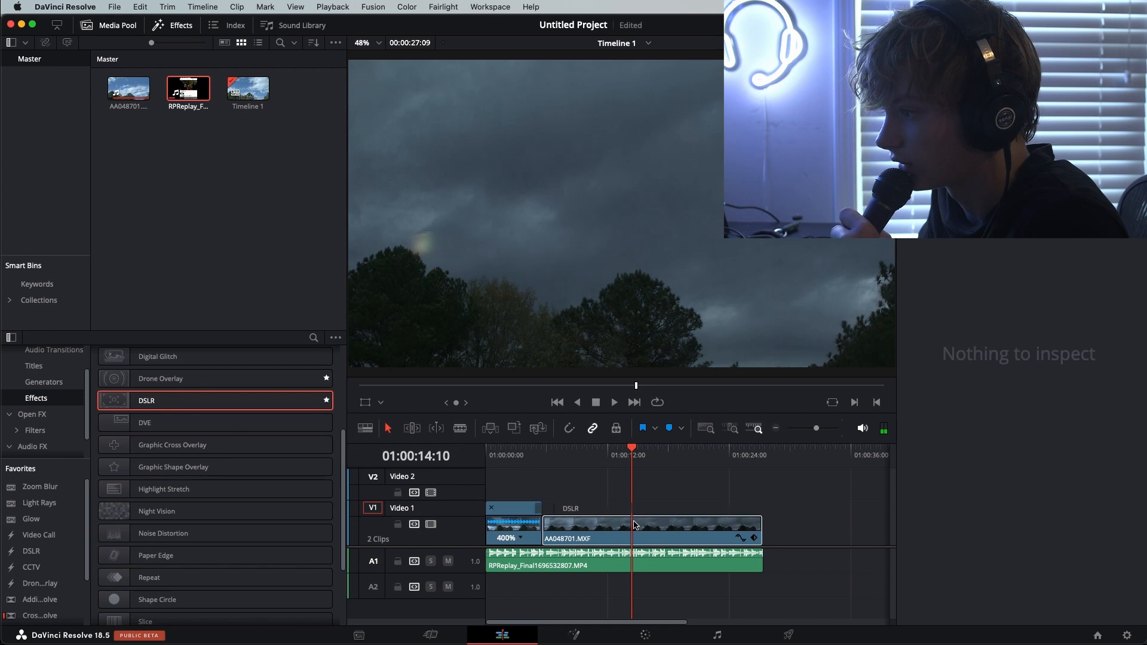
left_click_drag(648, 533, 649, 531)
left_click_drag(630, 460, 582, 473)
key("super+z")
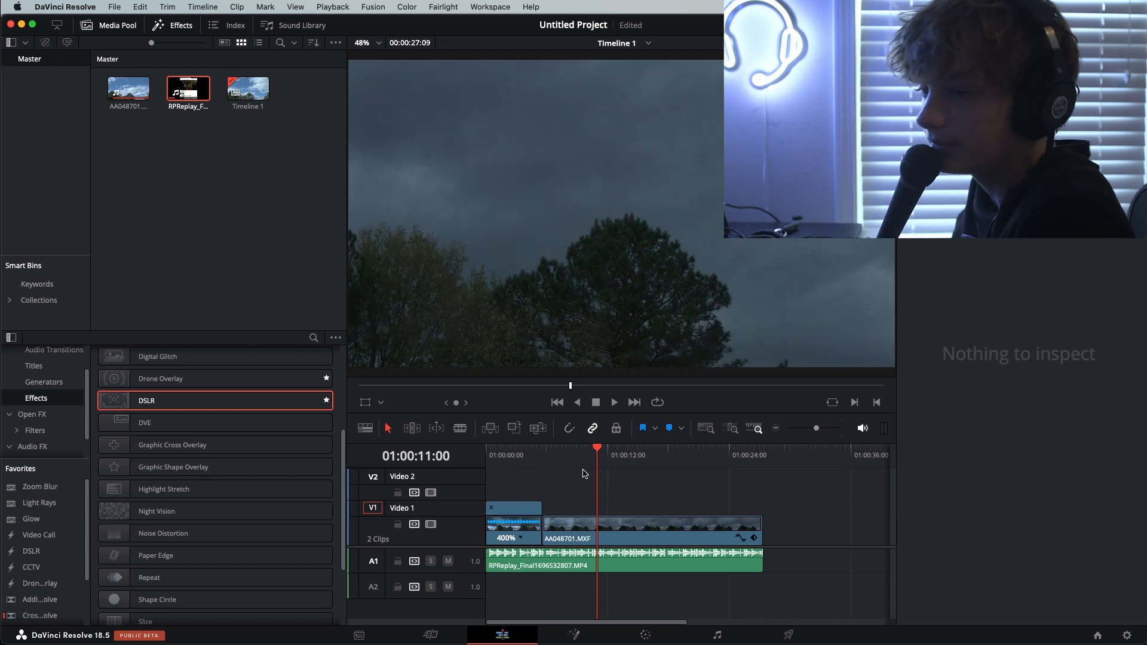
Try the Video Call Fusion effect on the second sky clip, scrub through it and undo it
scroll(215, 478, "down", 4)
left_click_drag(174, 558, 640, 512)
left_click_drag(566, 461, 668, 458)
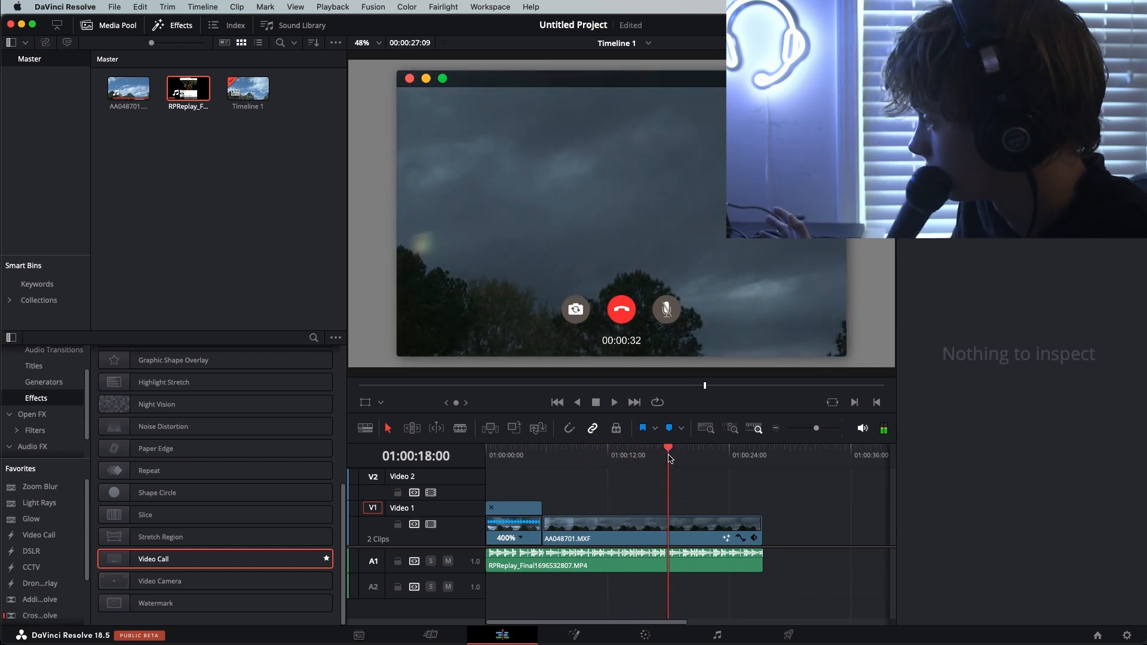
key("super+z")
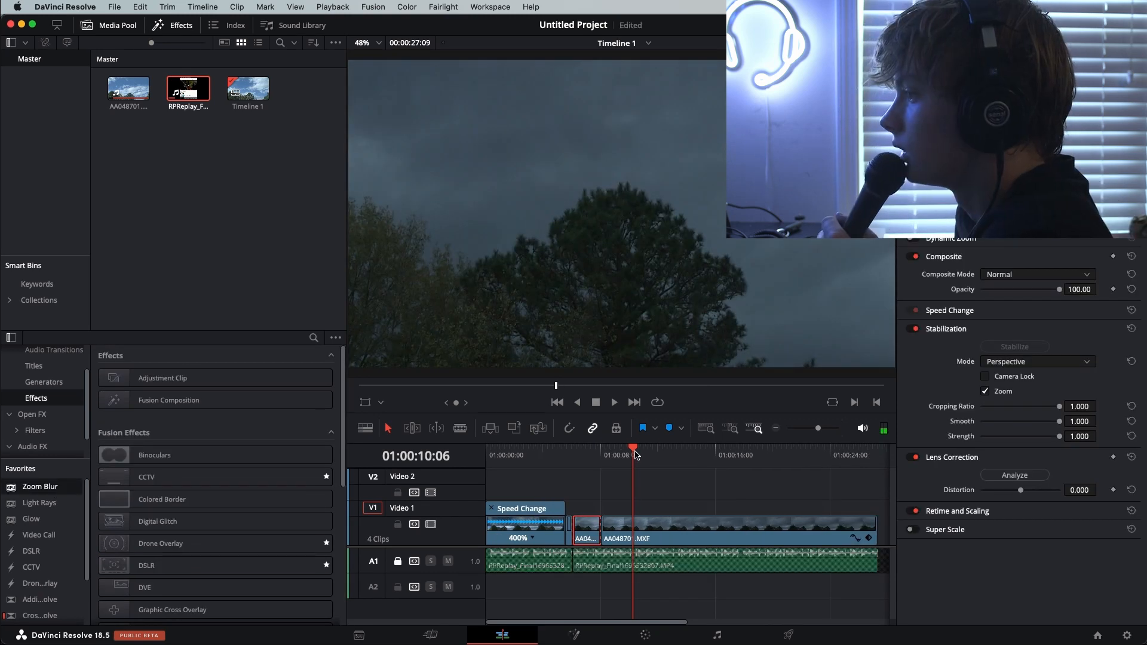
Split the sky clip at about 01:00:14:17 and keyframe Zoom 3.310 at 01:00:15:03
left_click_drag(635, 455, 694, 458)
key("super+b")
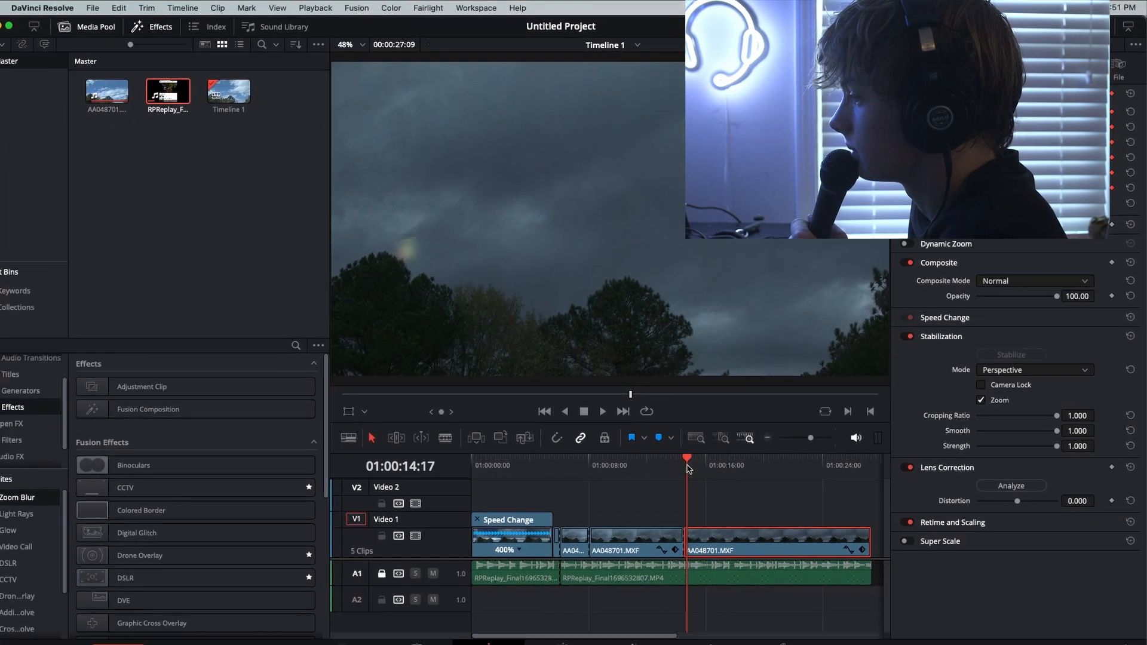
mouse_move(687, 465)
left_mouse_down()
mouse_move(729, 460)
mouse_move(703, 474)
left_mouse_up()
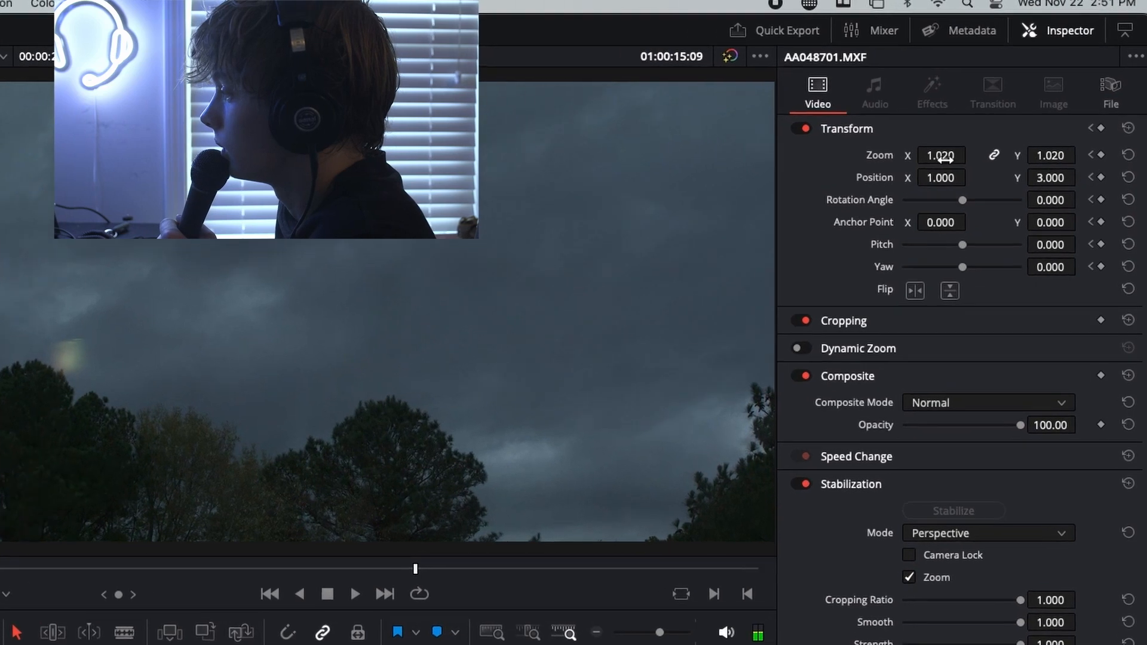
left_click_drag(1008, 110, 1134, 109)
left_click_drag(994, 135, 993, 135)
Keyframe Zoom 1.040 at 01:00:16:04 and play the quick zoom in and out from the cut
key("space")
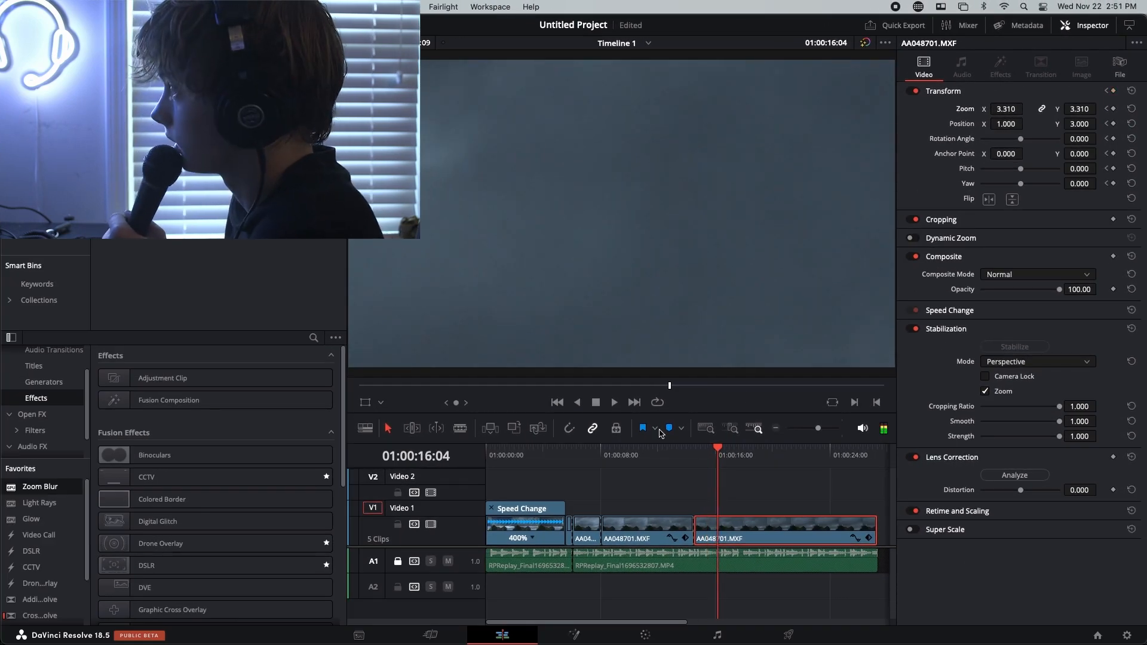
left_click_drag(995, 109, 1031, 108)
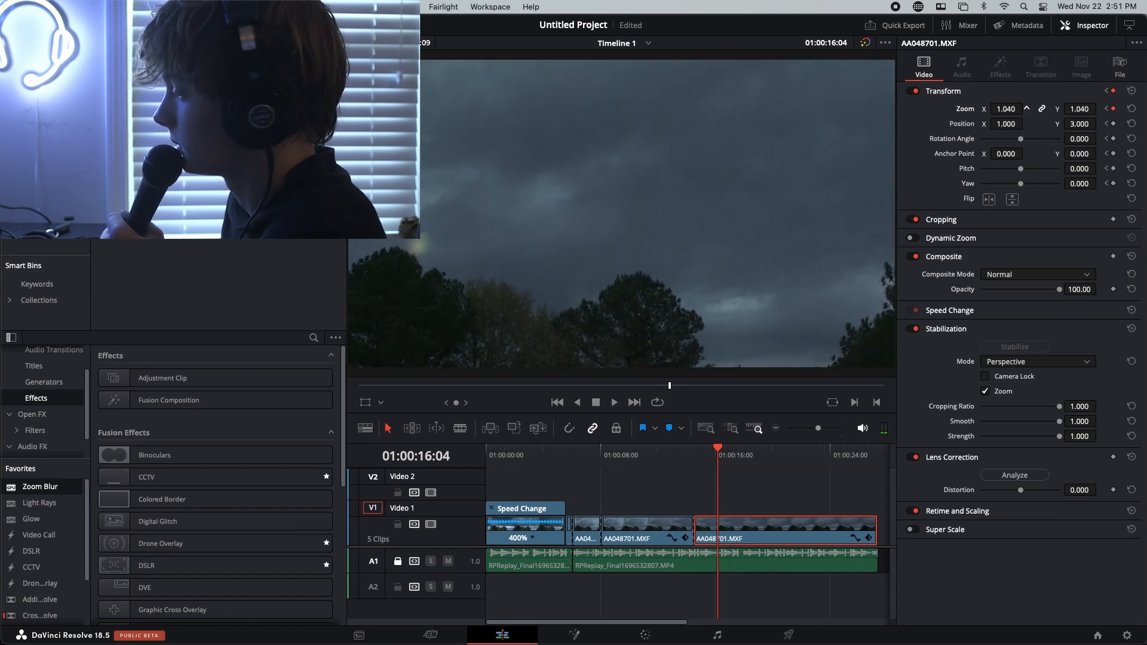
left_click(697, 455)
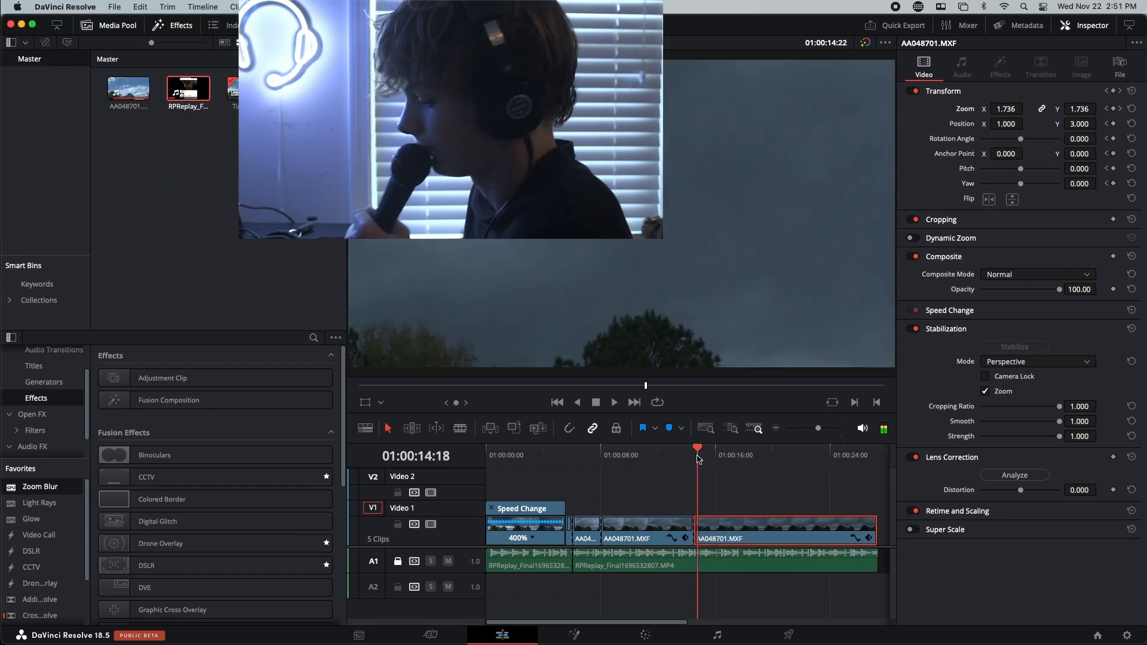
key("space")
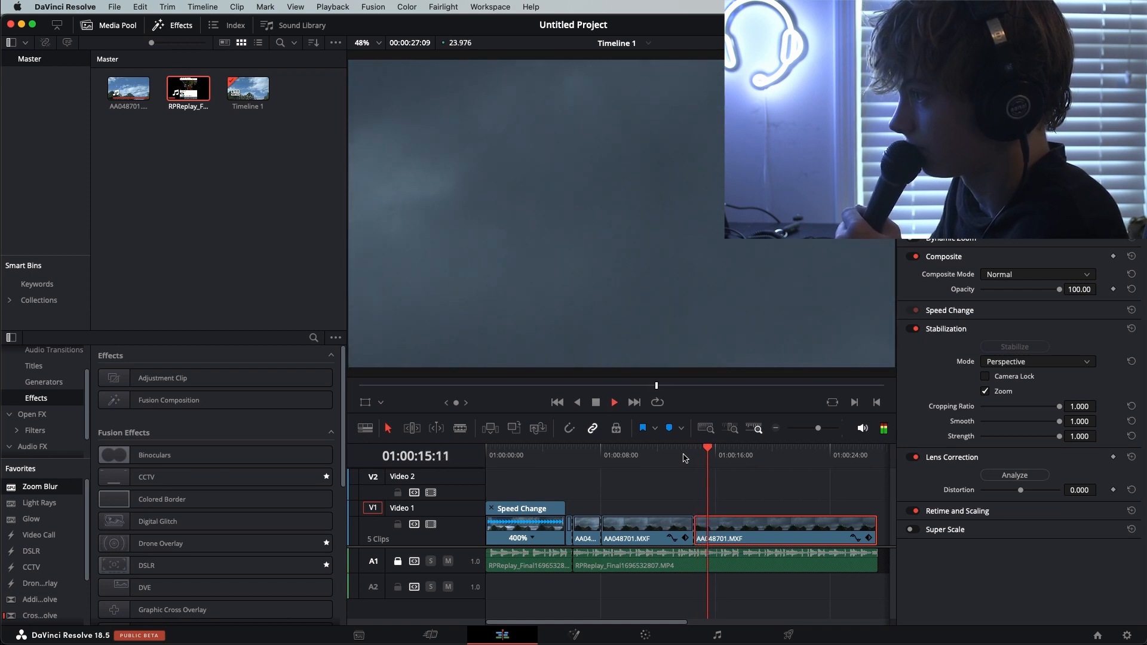
Apply Zoom Blur to the short zoom segment split off at 01:00:16:10 and play the blurred zoom
mouse_move(722, 453)
left_mouse_down()
mouse_move(702, 457)
mouse_move(718, 457)
left_mouse_up()
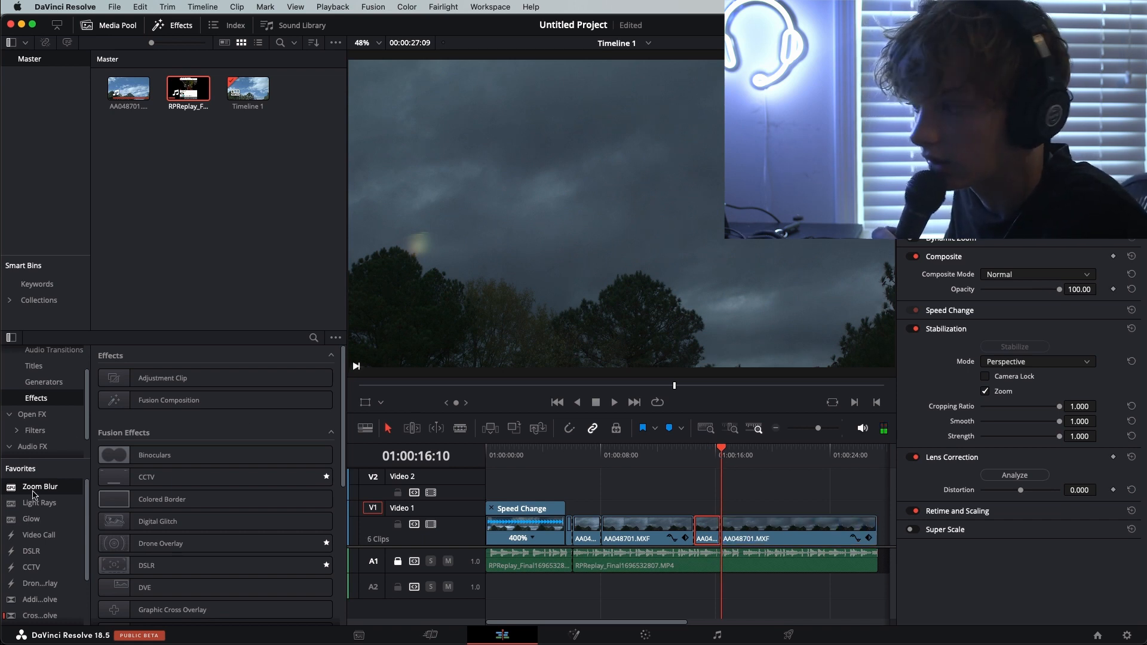
left_click_drag(695, 532, 695, 533)
left_click_drag(718, 453, 691, 453)
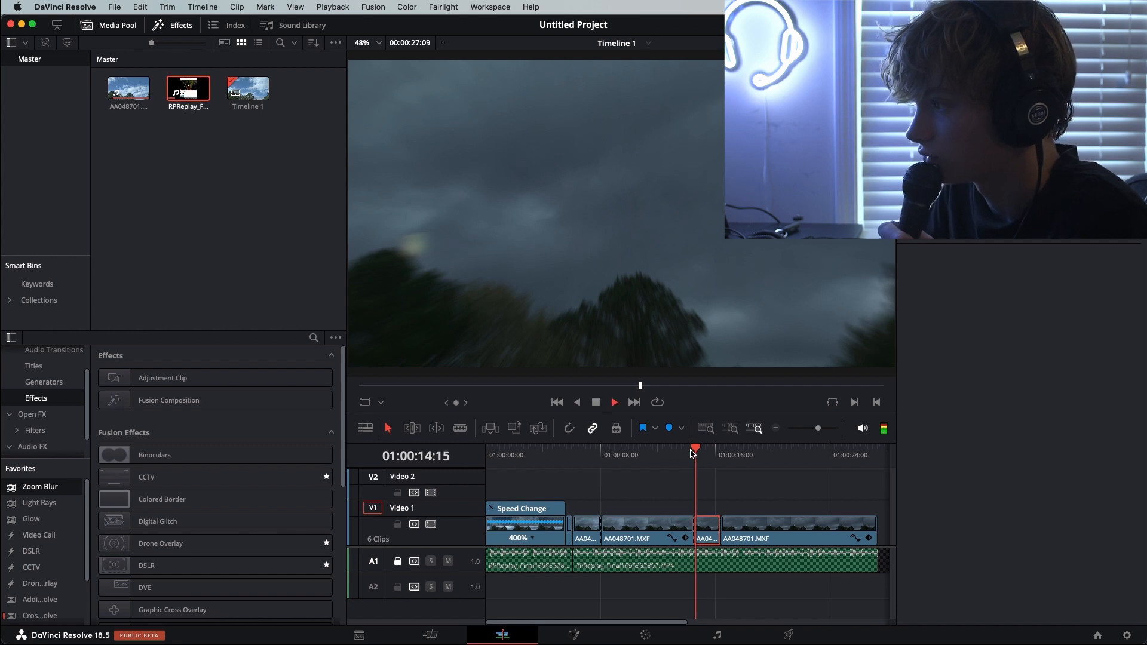
key("space")
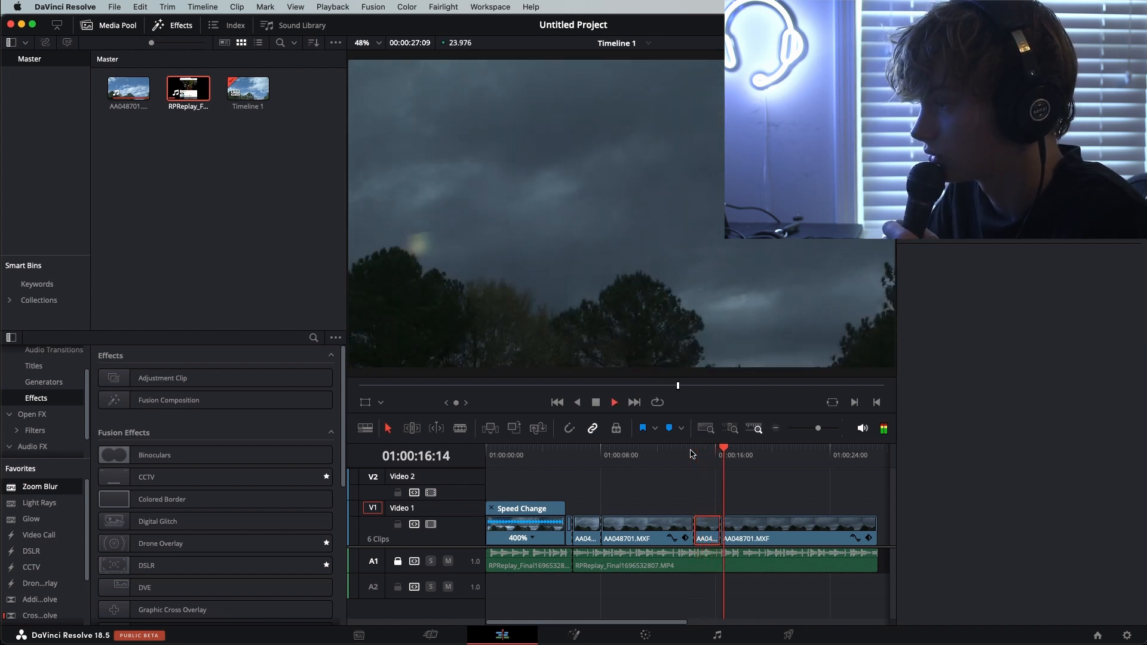
key("space")
left_click_drag(734, 455, 717, 462)
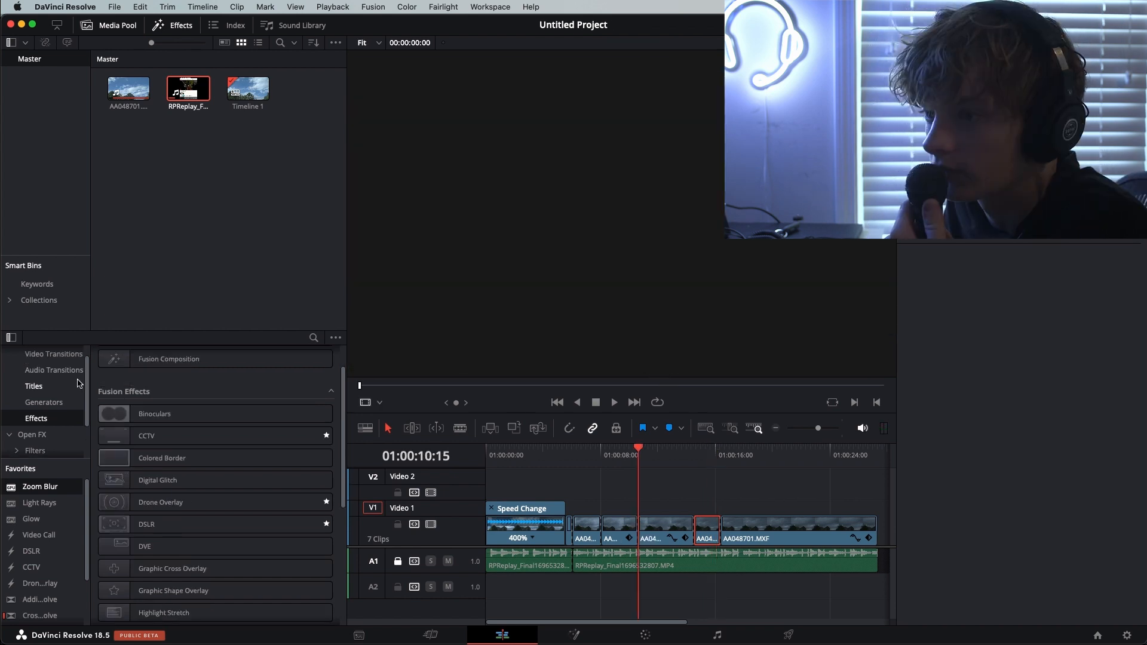
Show the video transitions in the effects library, check the Cut page's transitions, and return to the Edit page
left_click(76, 375)
scroll(71, 373, "up", 1)
left_click(67, 370)
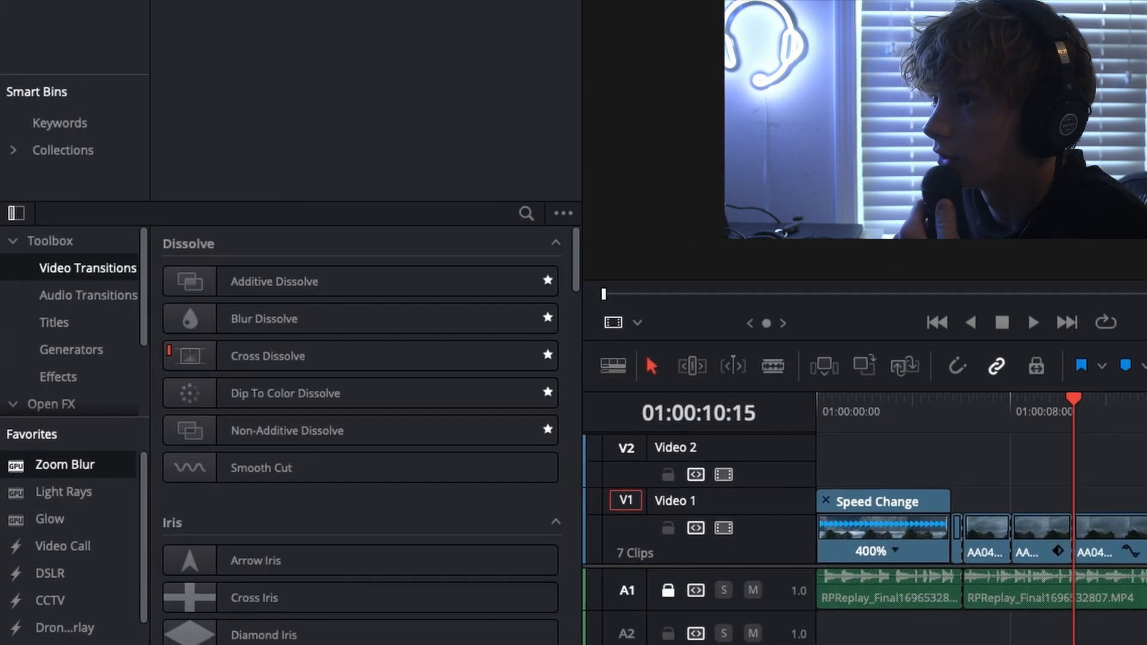
left_click(422, 641)
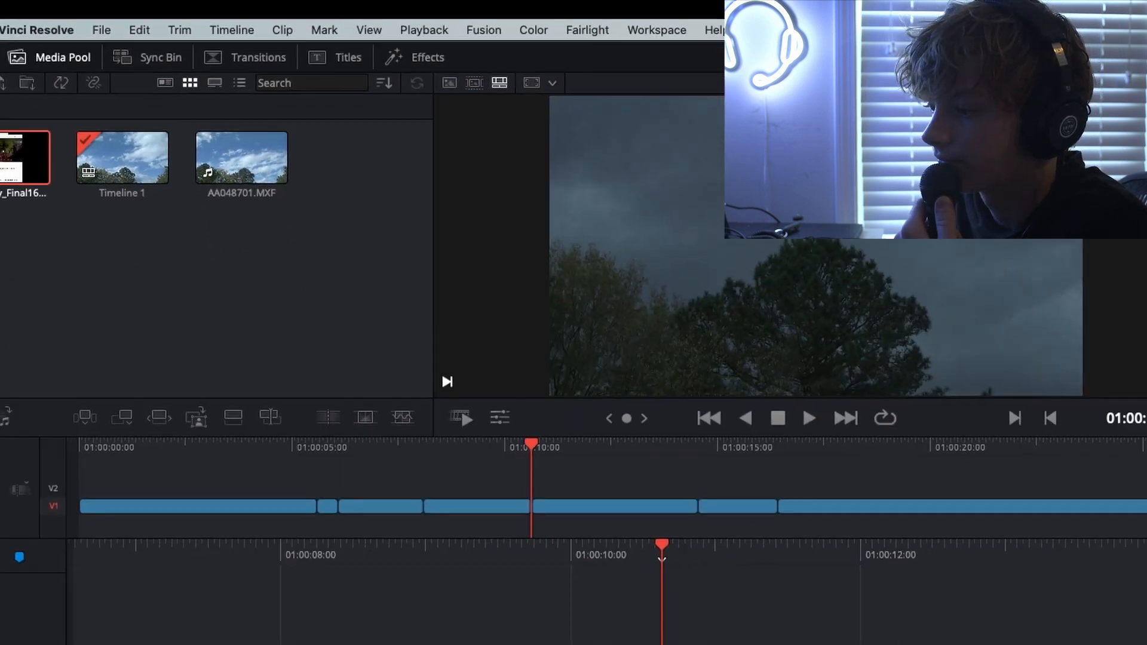
left_click(501, 635)
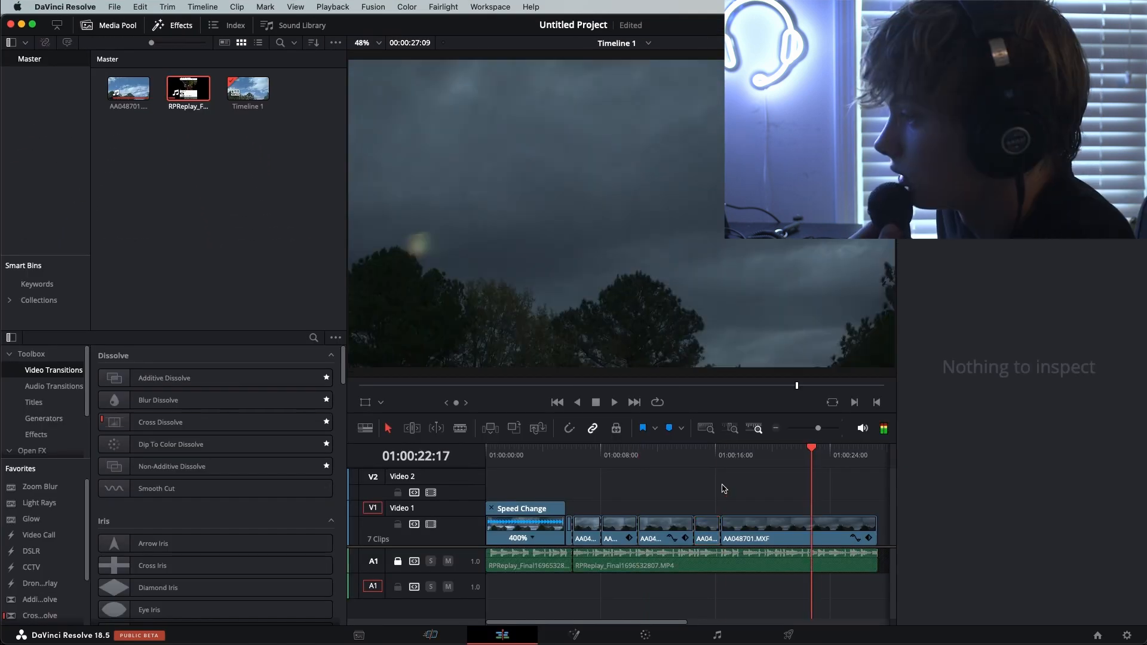
Split the last sky clip at 01:00:20:06 and 01:00:22:18 and ripple delete the segment between the cuts
mouse_move(721, 485)
left_mouse_down()
mouse_move(749, 487)
mouse_move(732, 484)
left_mouse_up()
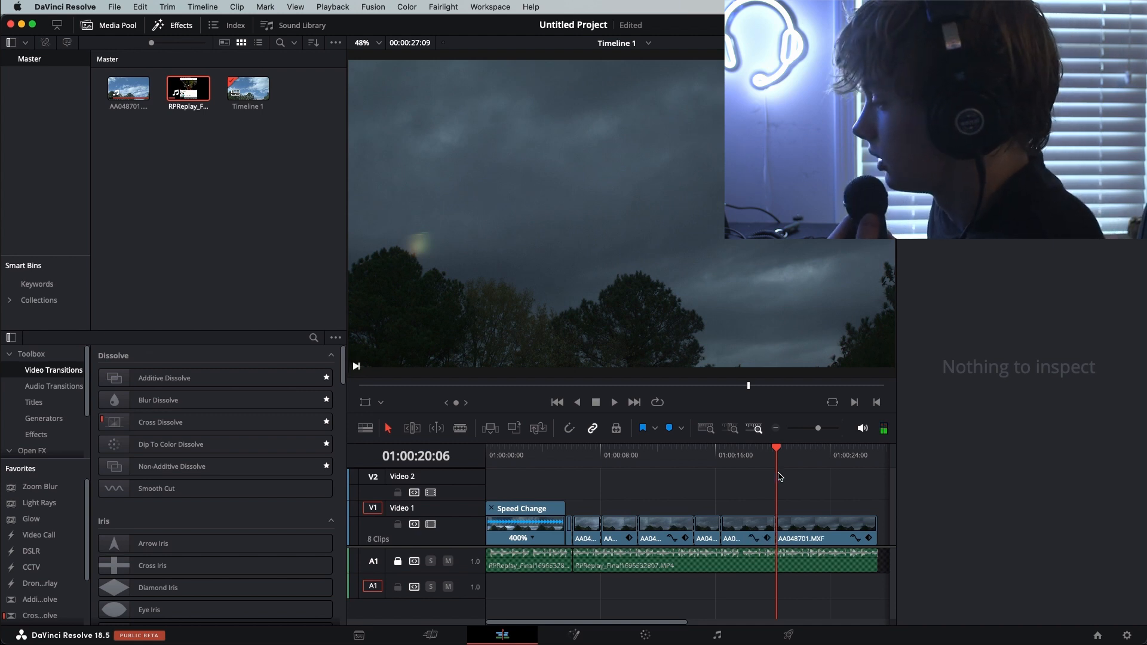
left_click_drag(775, 452, 814, 452)
key("super+b")
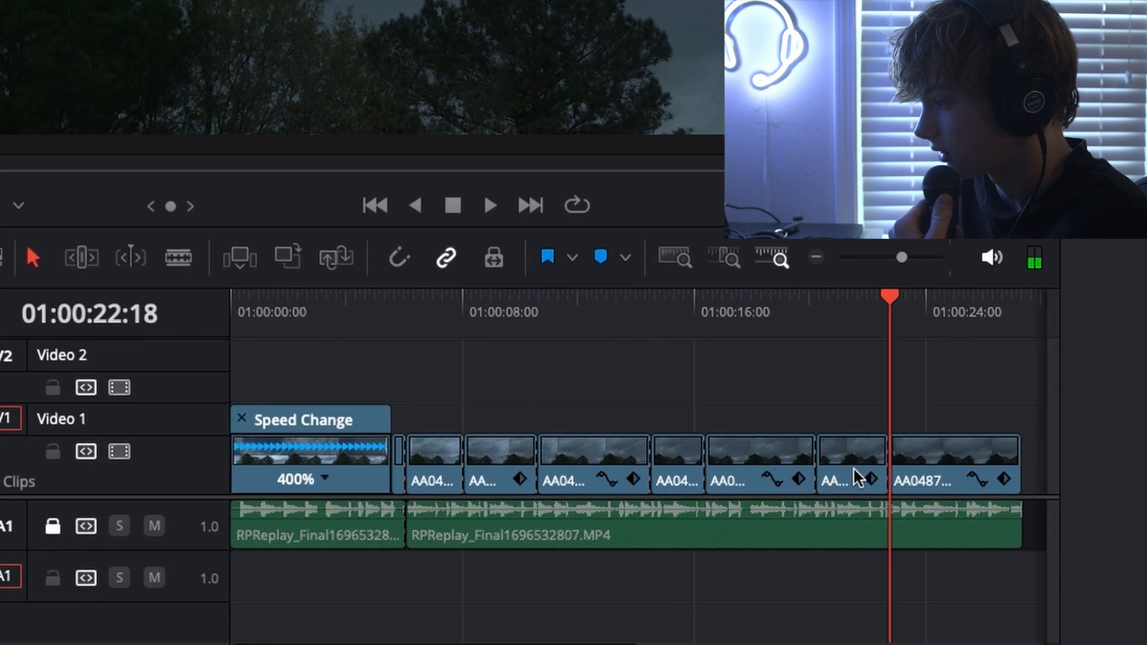
left_click(803, 522)
key("BackSpace")
left_click(876, 431)
key("BackSpace")
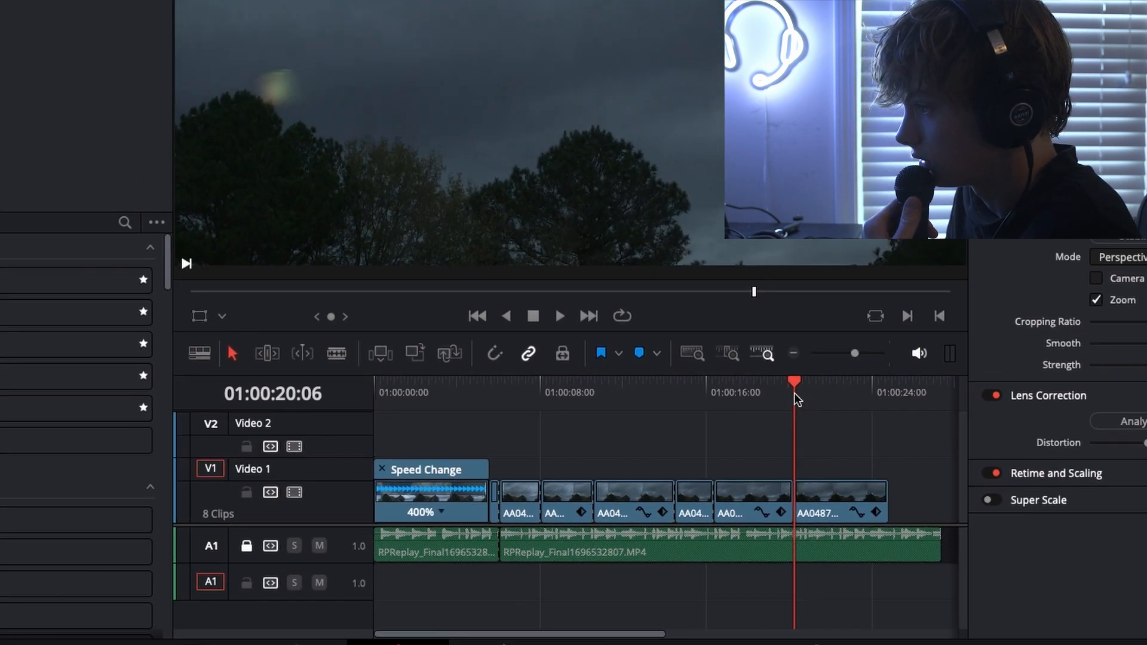
Play across the new cut from 01:00:19:21 and return the playhead to just before it
left_click_drag(793, 394, 784, 394)
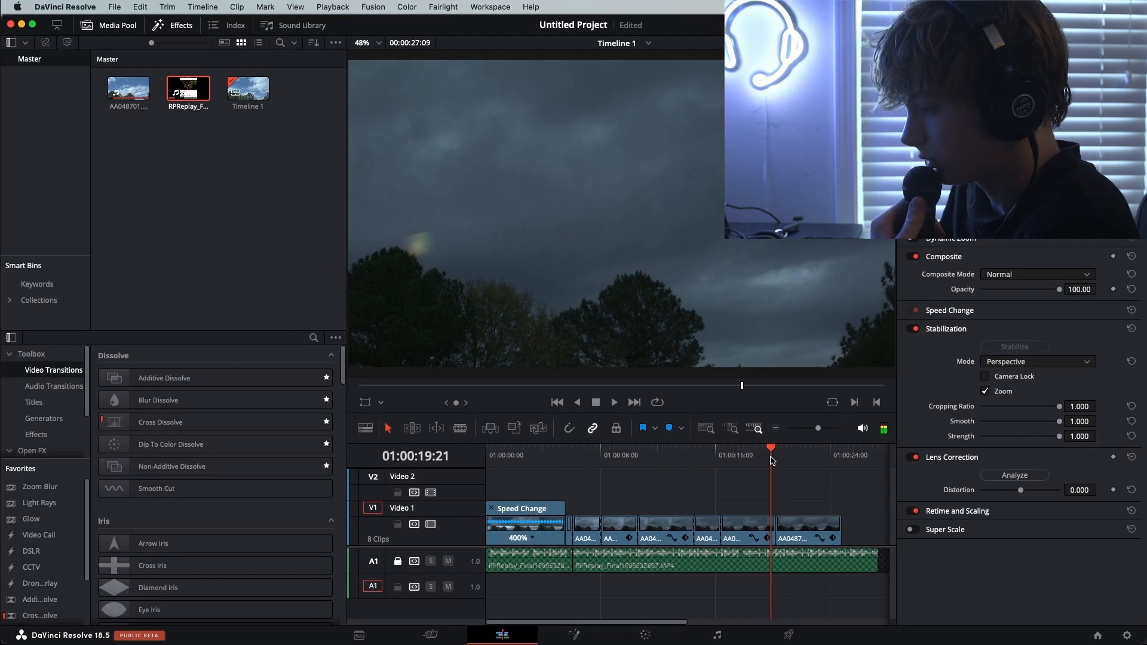
key("space")
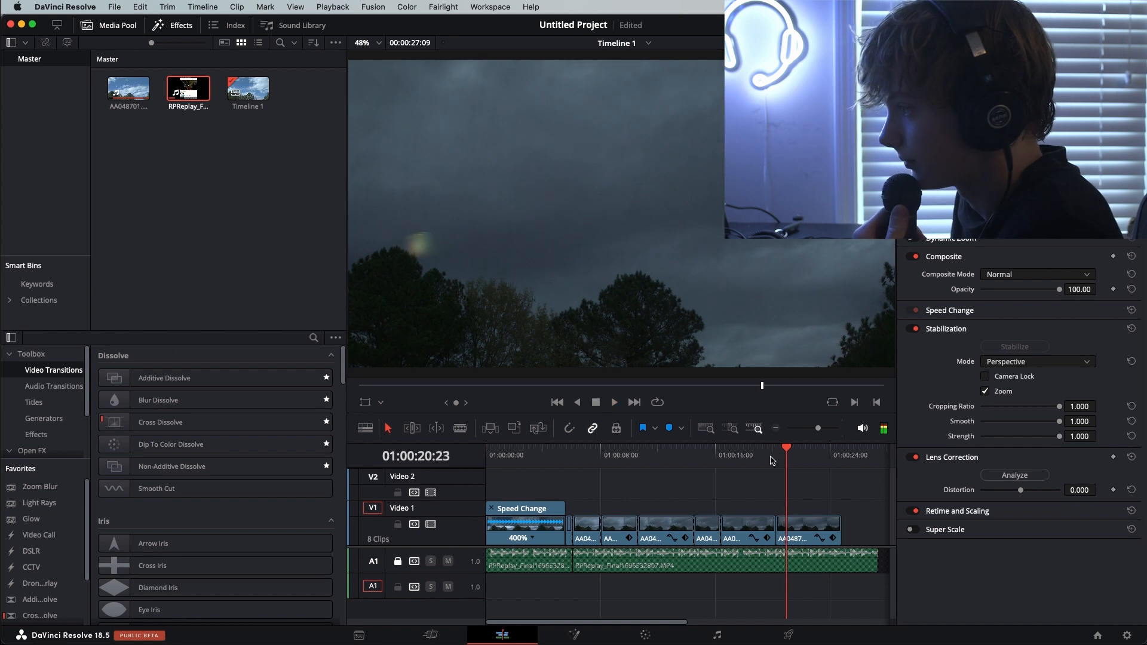
left_click_drag(783, 449, 772, 450)
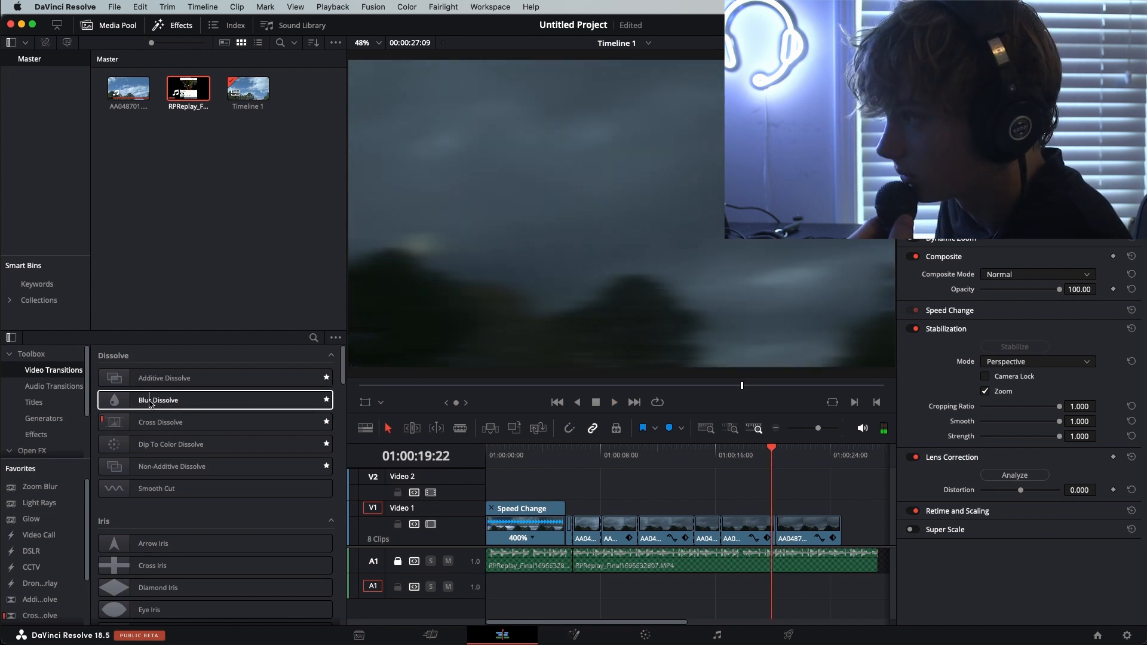
Apply a Blur Dissolve transition to the cut at 01:00:20:06 and play through it from just before the cut
left_click_drag(149, 404, 436, 443)
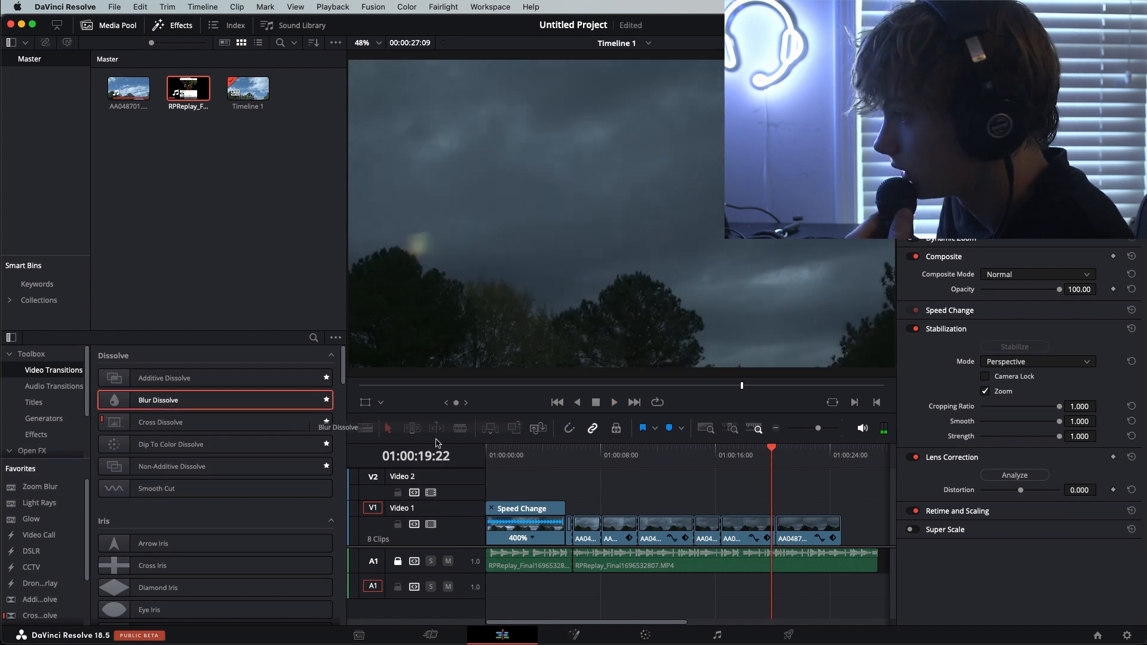
left_click_drag(784, 529, 773, 534)
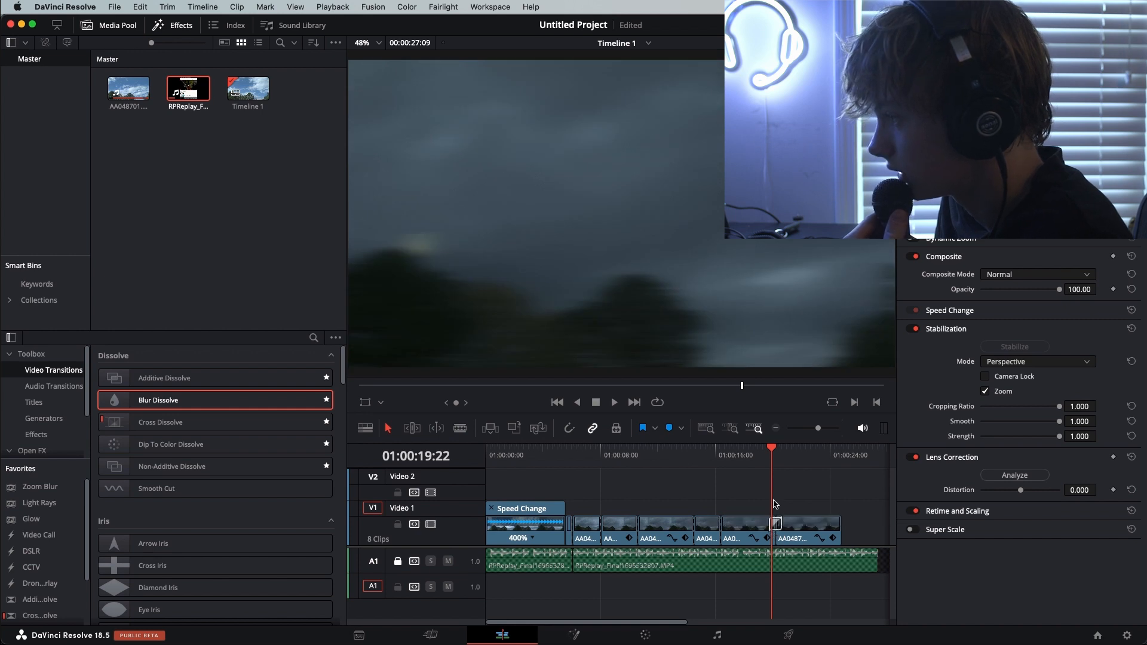
left_click(761, 453)
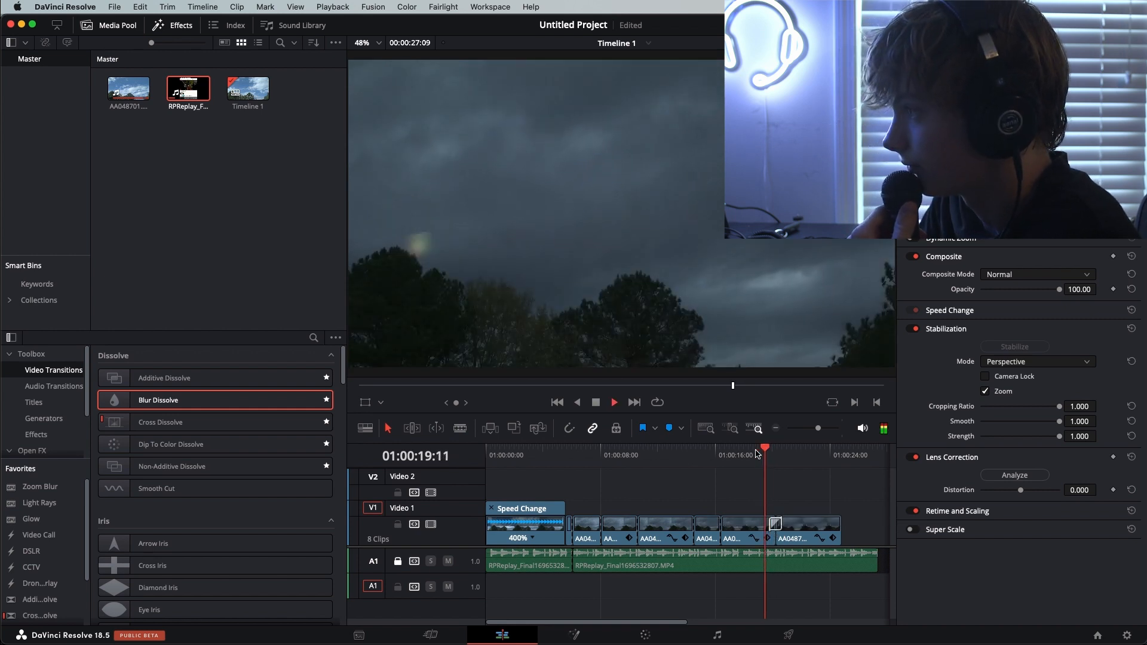
key("space")
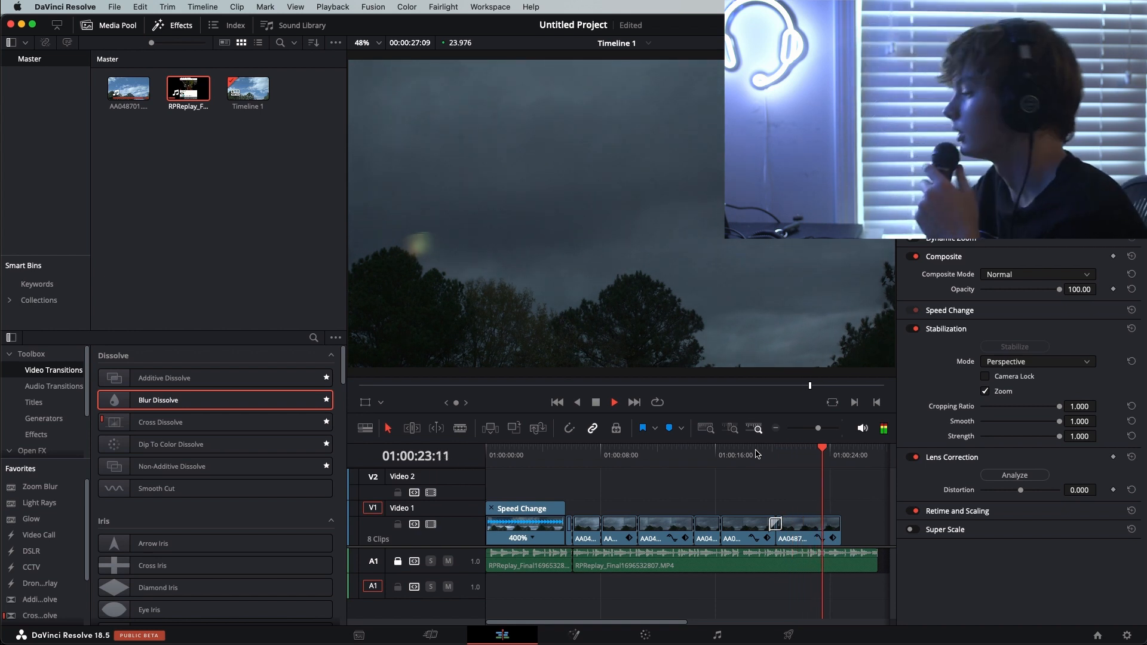
left_click(841, 559)
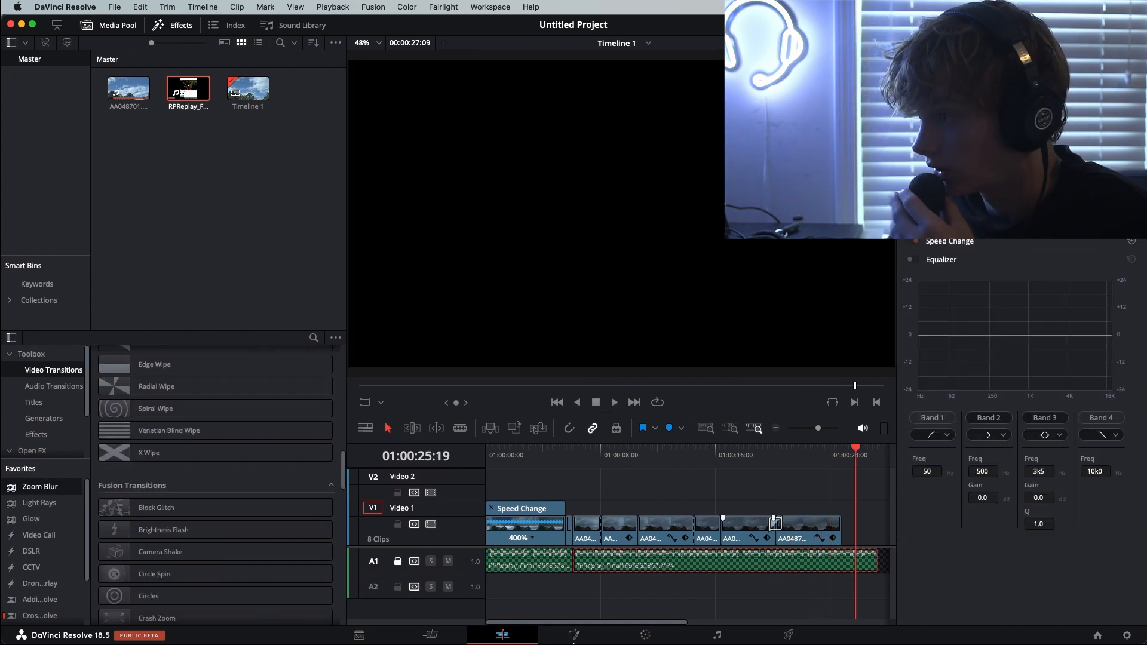
Return to the timeline's start and try adding a Text+ title above the first sky clip on the Cut page
key("Home")
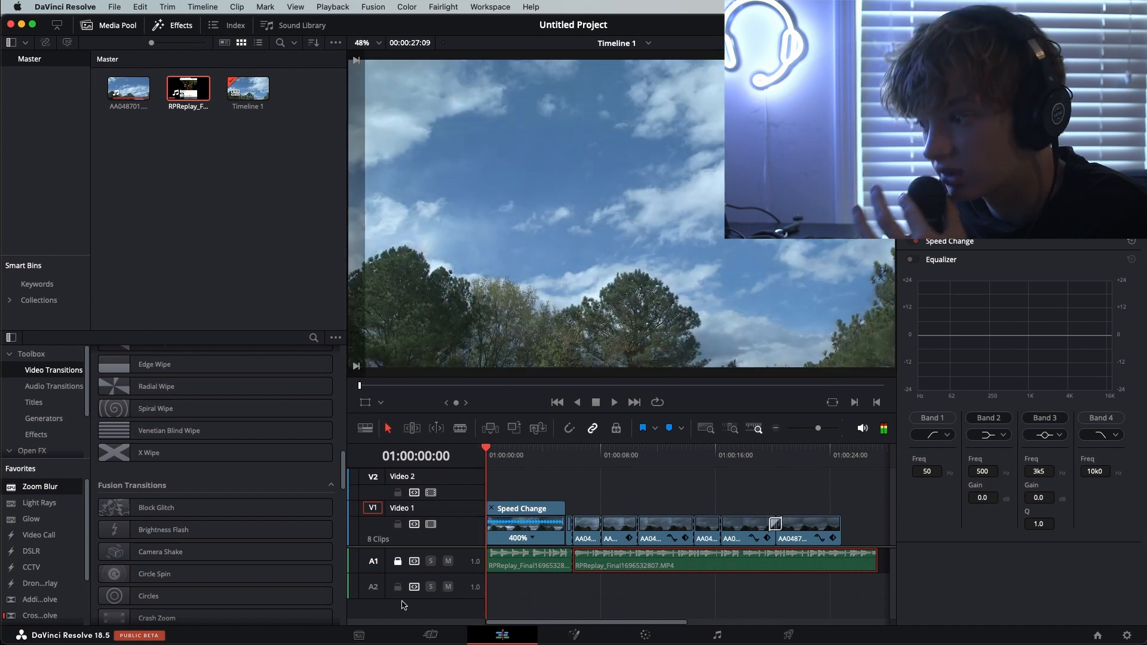
left_click(429, 635)
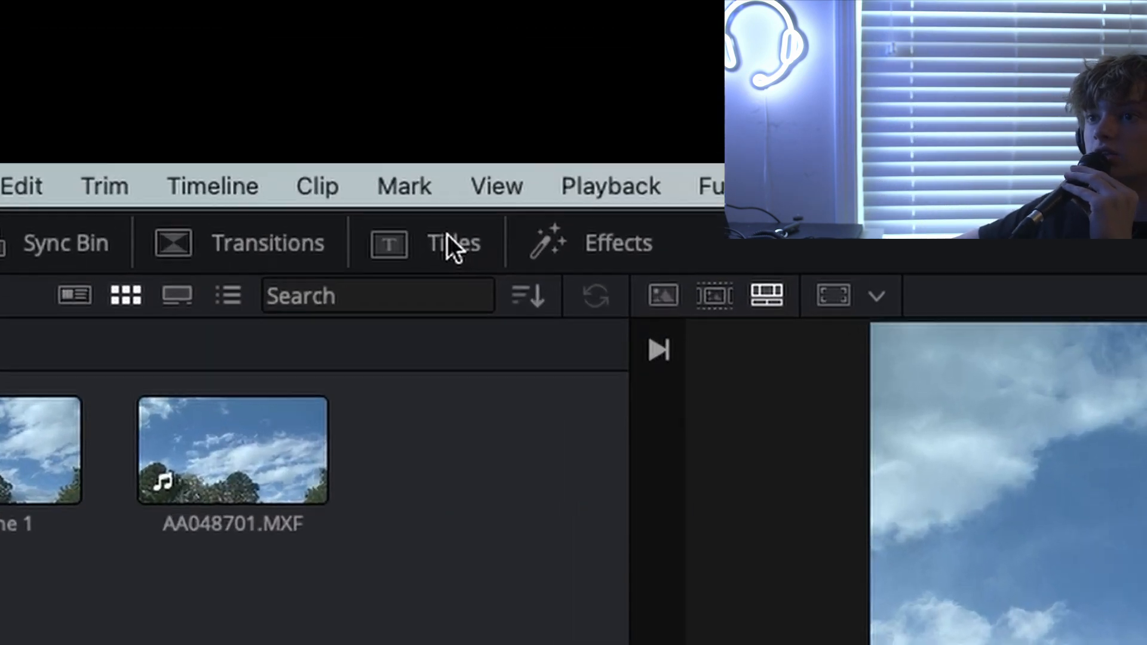
left_click(280, 25)
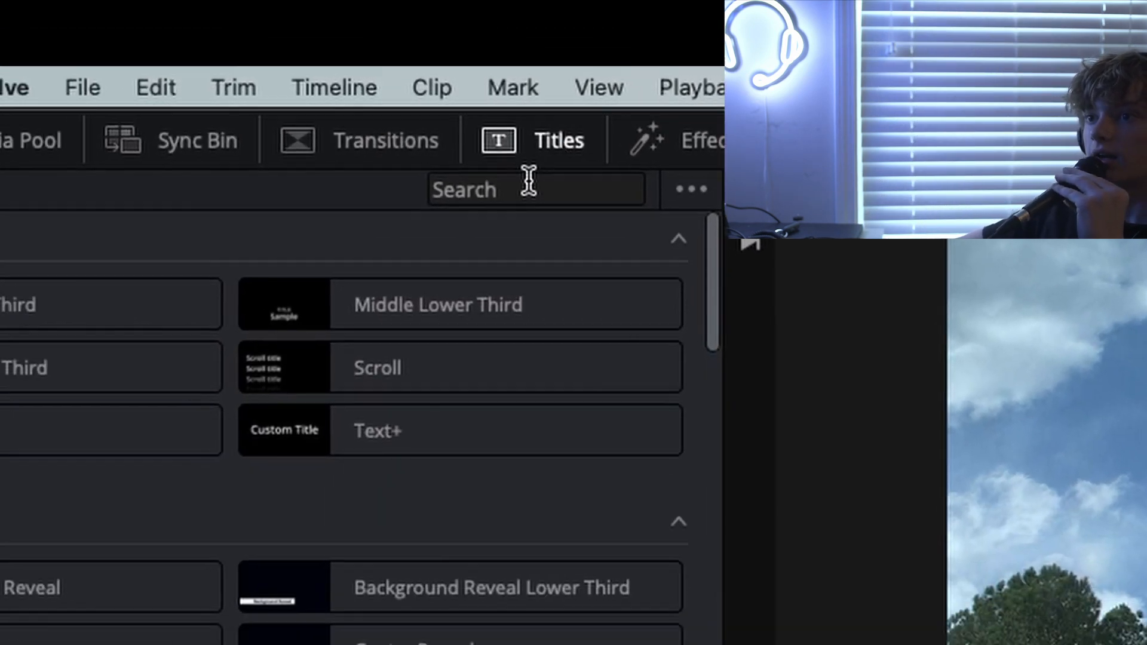
left_click_drag(418, 319, 517, 496)
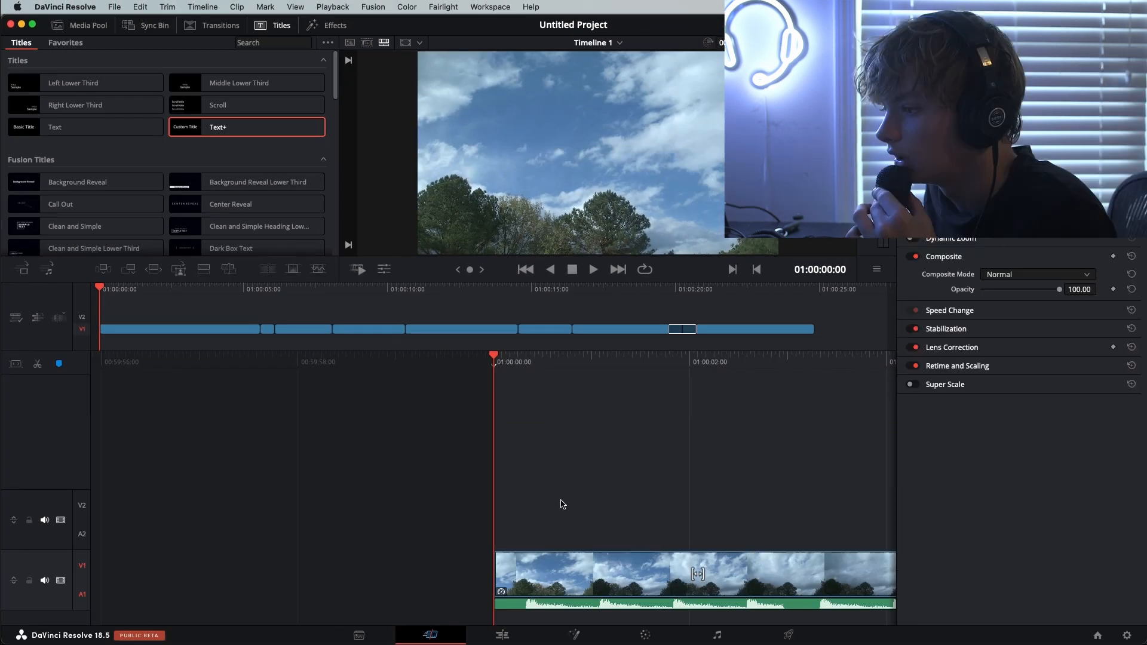
Add a Text+ node merged over the first sky clip on the Fusion page, with the text "tyfhfhgfyfydtyrd"
left_click(576, 636)
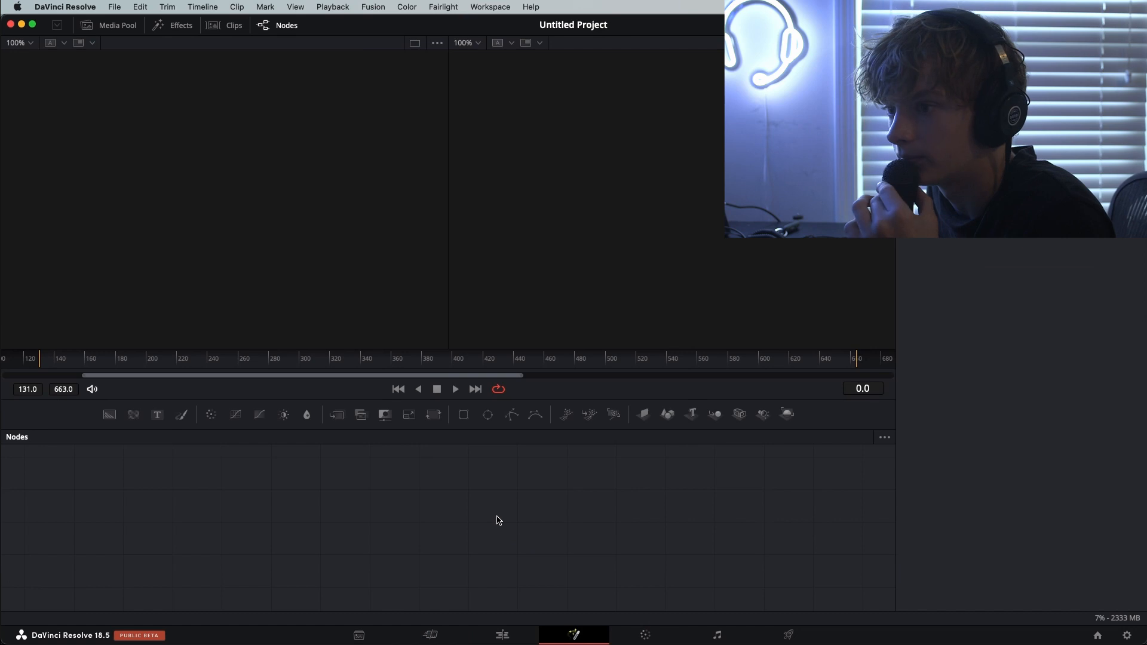
left_click(157, 415)
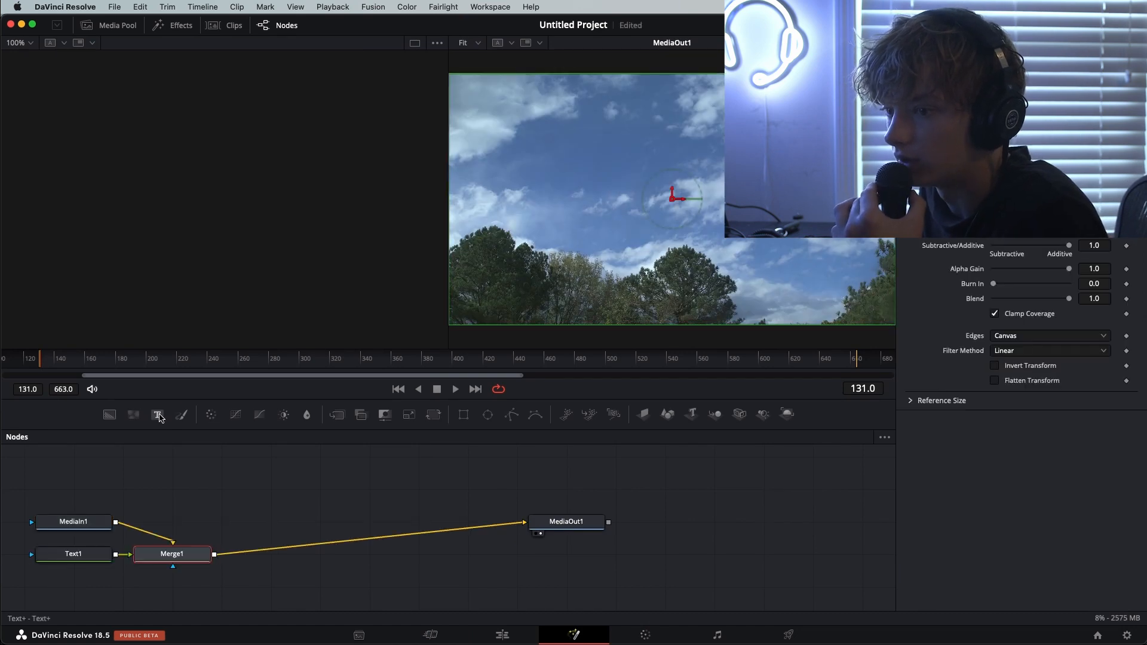
left_click(988, 213)
type("tyfhfhgfyfydtyrd")
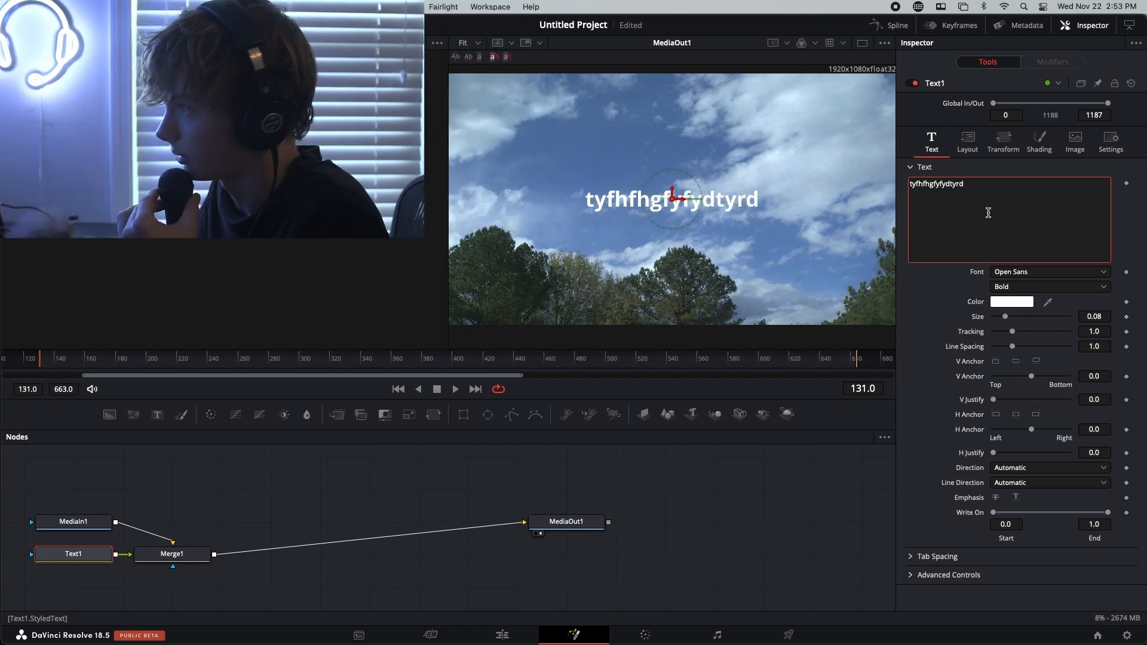
left_click(759, 535)
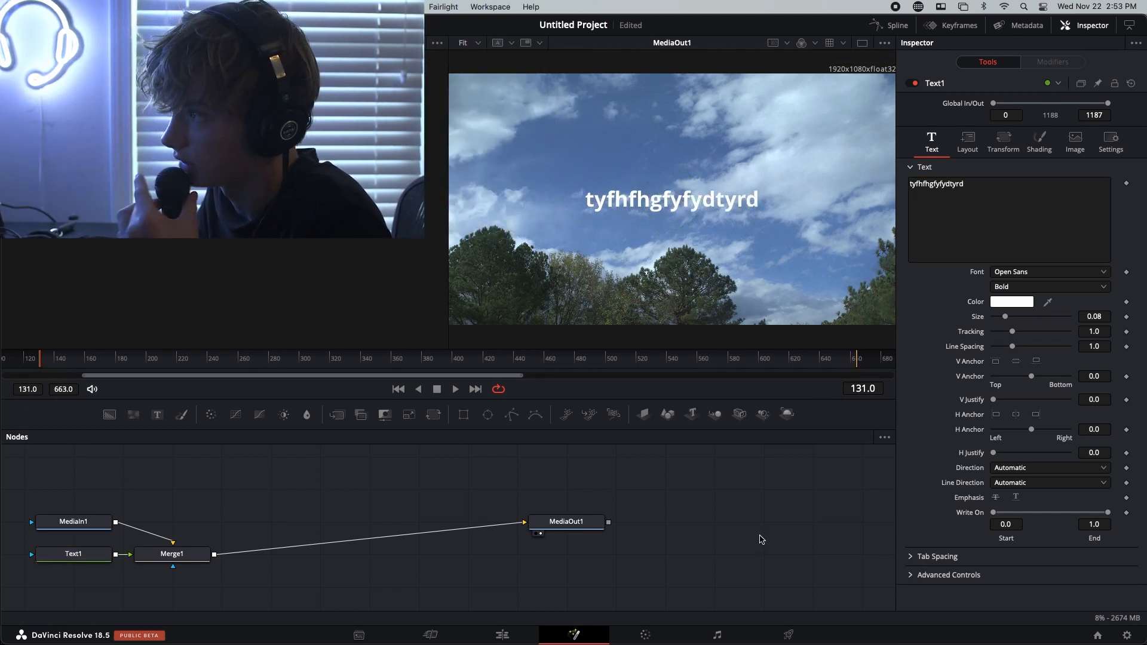